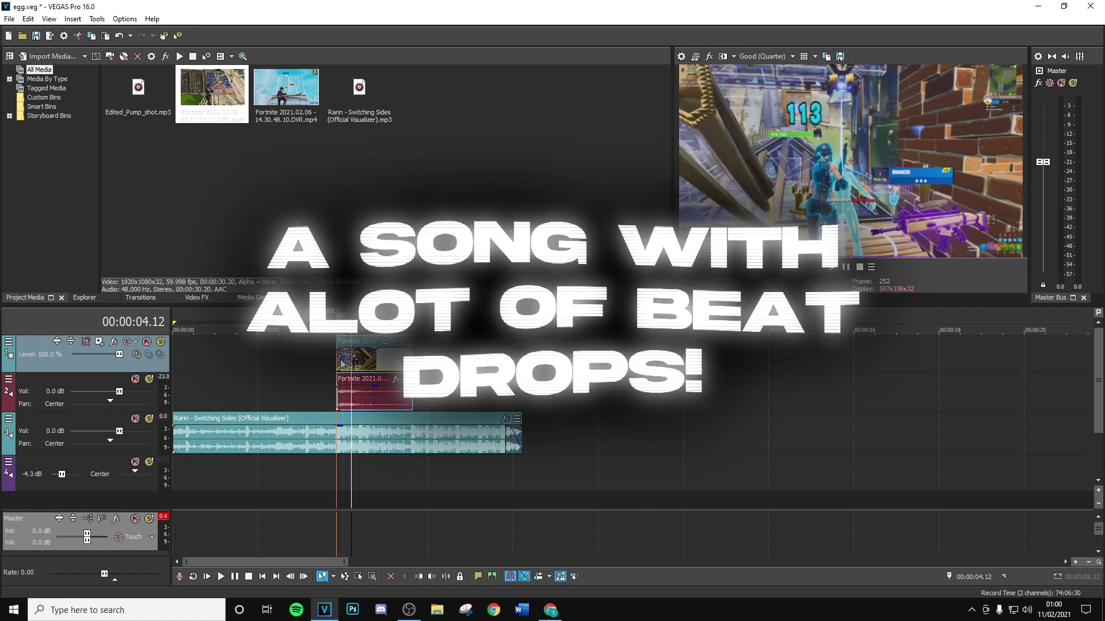
# Extend the start of the gameplay clip back to the beginning of the timeline and give it a short fade-in.
pyautogui.click(338, 348)
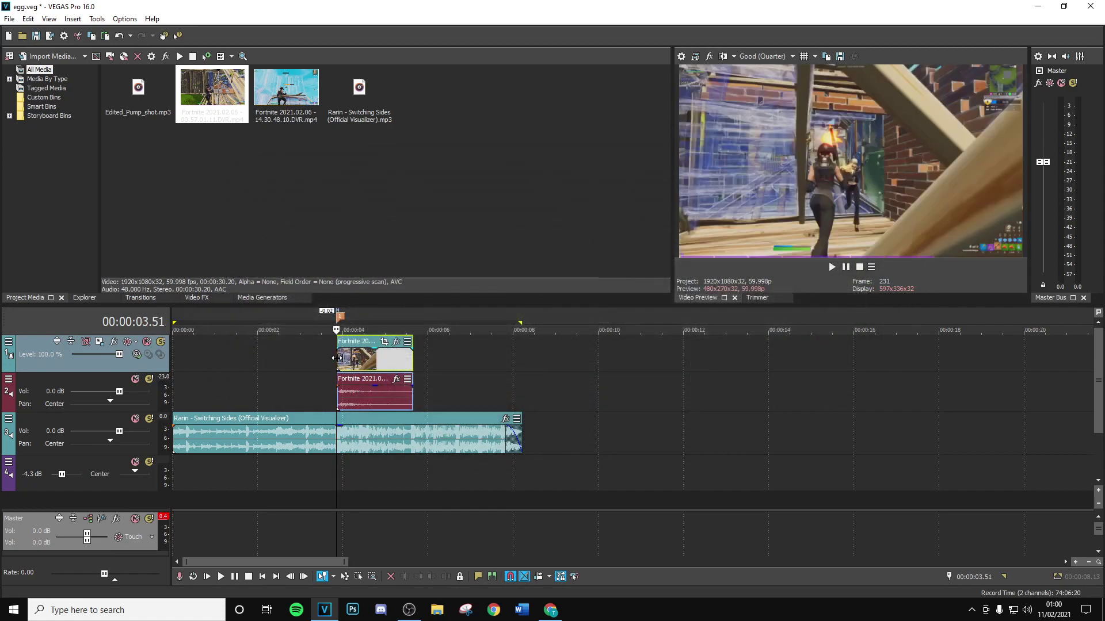
pyautogui.moveTo(337, 357); pyautogui.dragTo(173, 349)
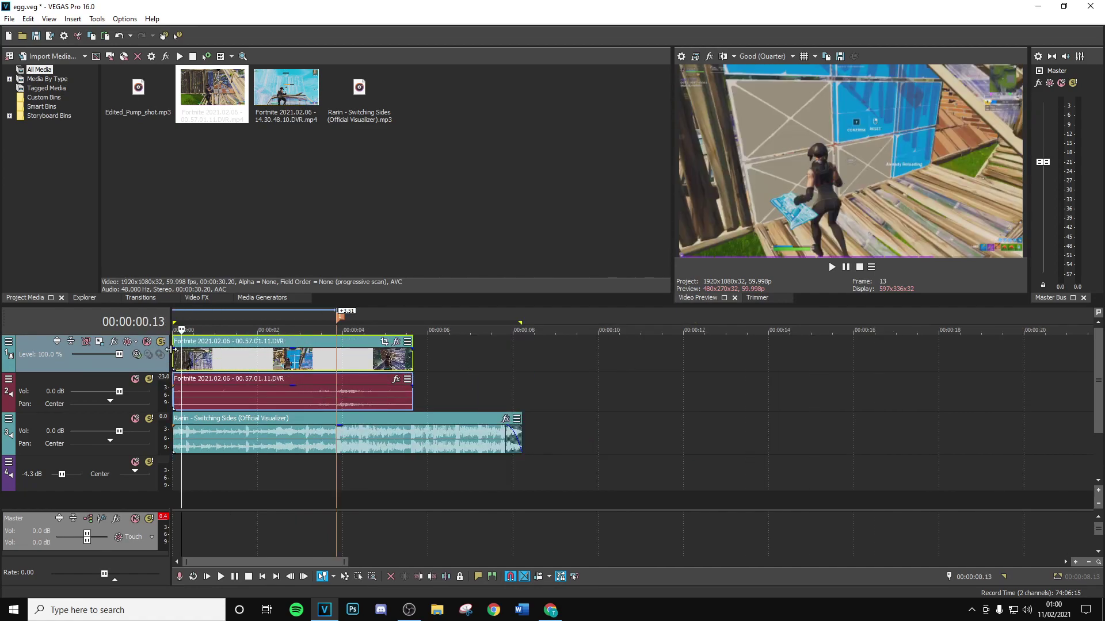
pyautogui.moveTo(172, 349); pyautogui.dragTo(195, 353)
# Mark the kill frame in the gameplay clip with a marker at 00:00:03.51, on the song's beat drop.
pyautogui.click(337, 361)
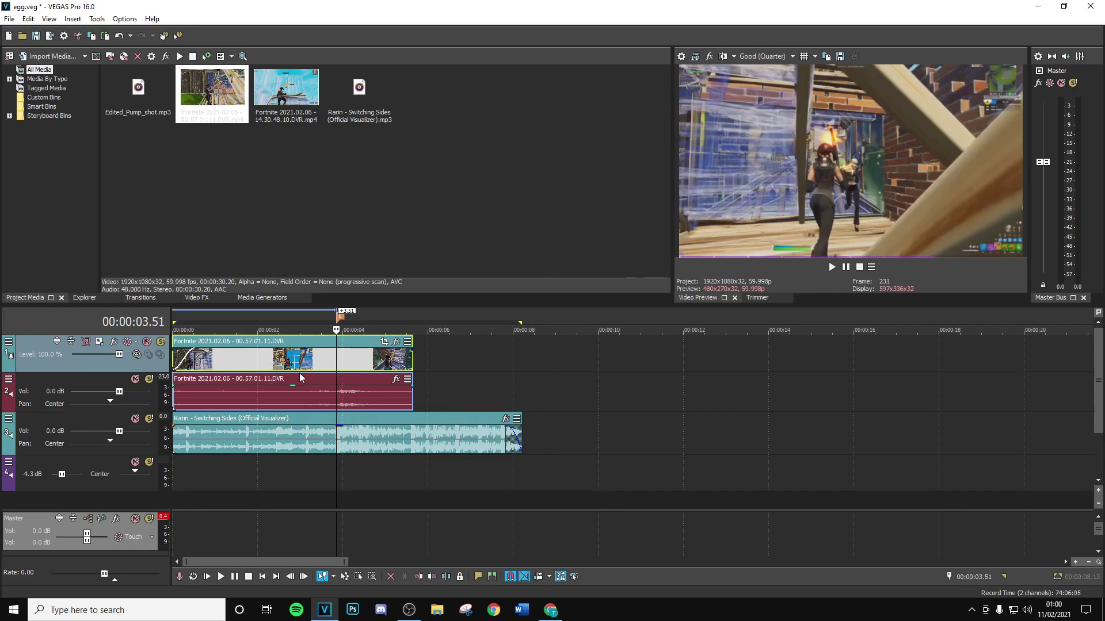
pyautogui.scroll(2, 379, 391)
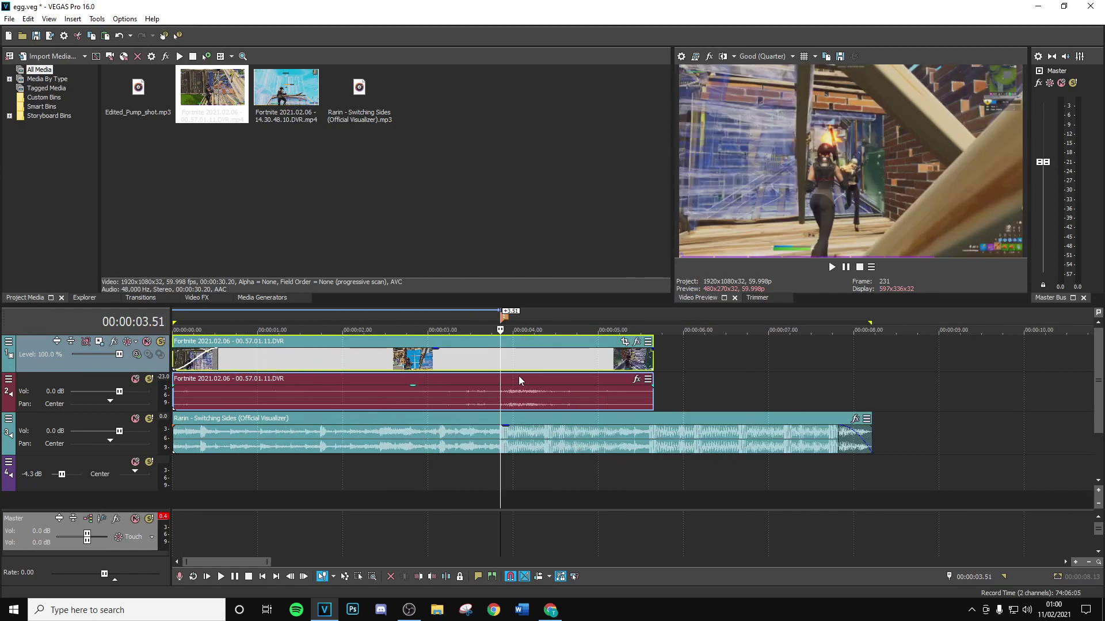
pyautogui.scroll(3, 639, 444)
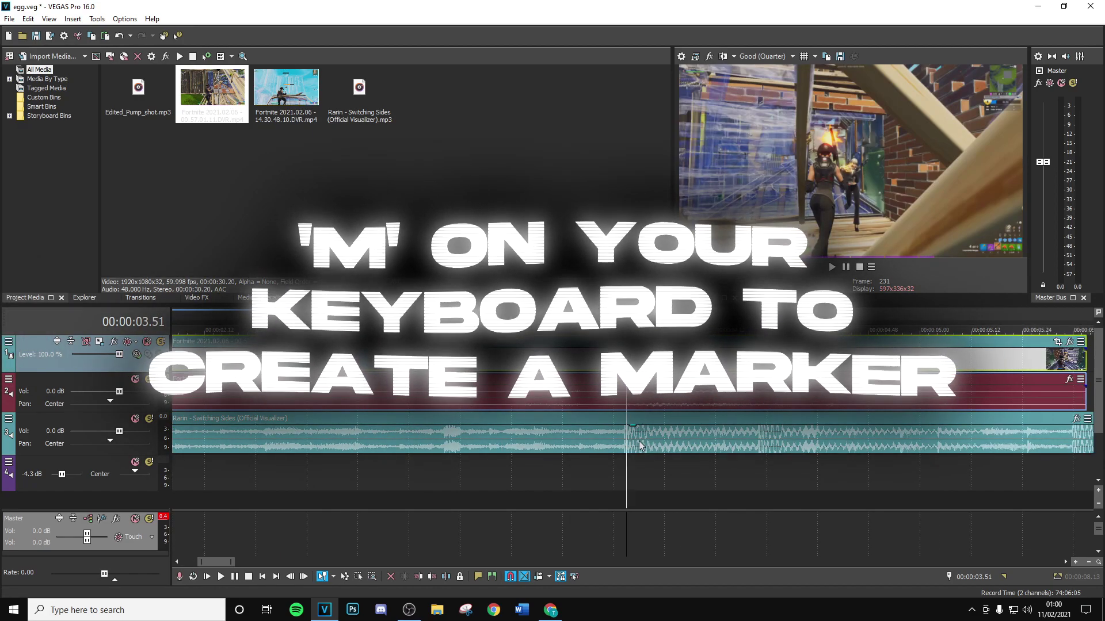
pyautogui.press('m')
pyautogui.press('Right')
pyautogui.scroll(-5, 553, 365)
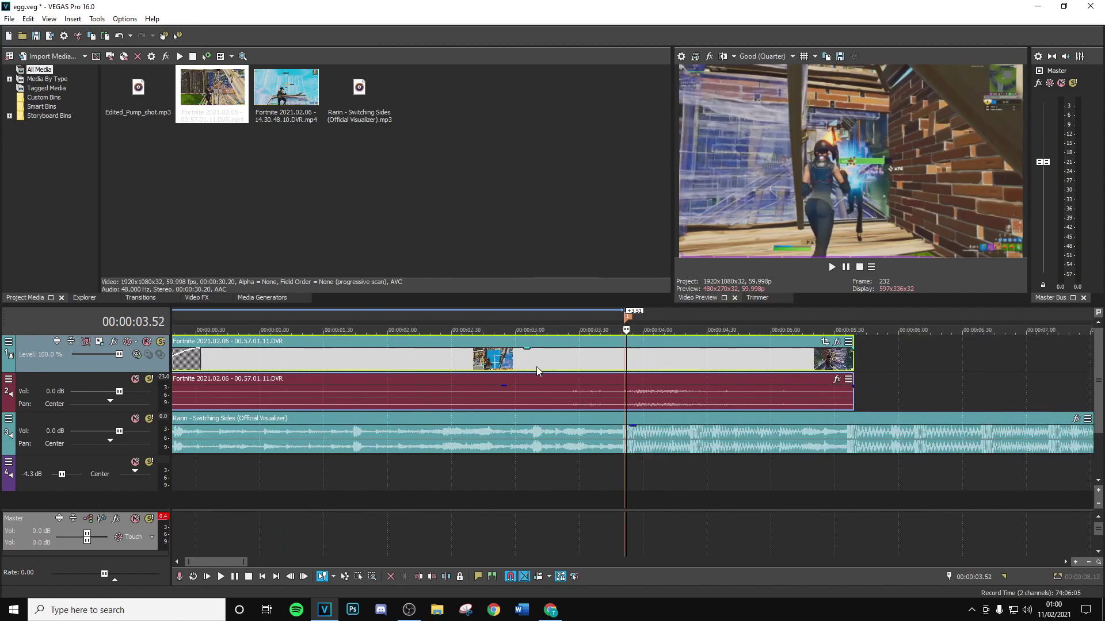
# Remove the gameplay clip's fade-in, trimming its start to the marker and extending it back to the beginning of the timeline.
pyautogui.moveTo(173, 377); pyautogui.dragTo(420, 378)
pyautogui.scroll(6, 436, 367)
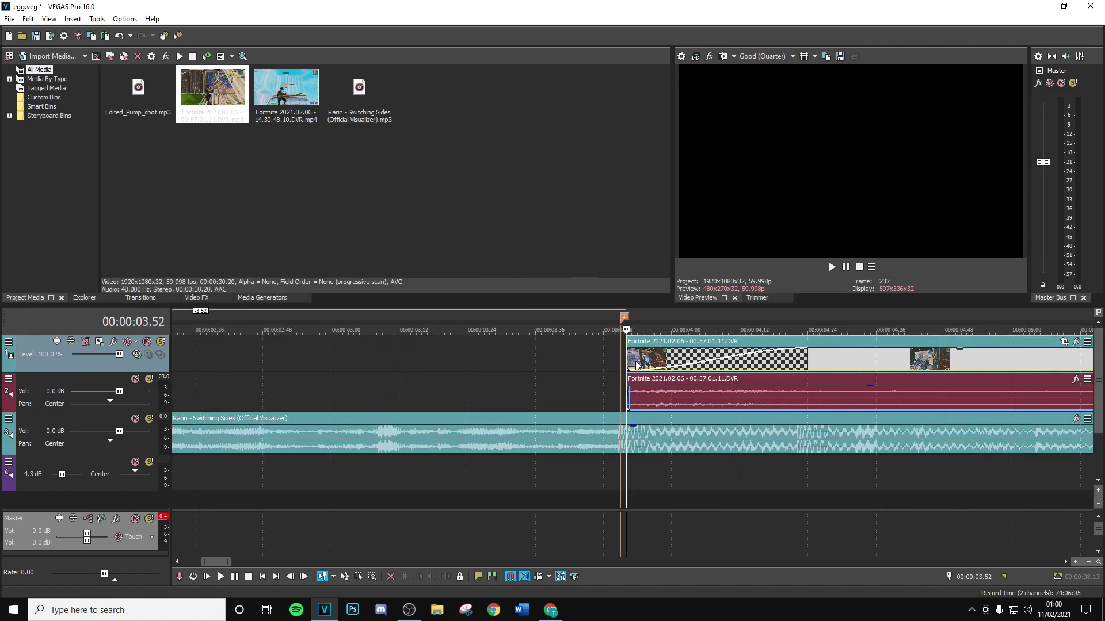
pyautogui.moveTo(811, 361); pyautogui.dragTo(627, 360)
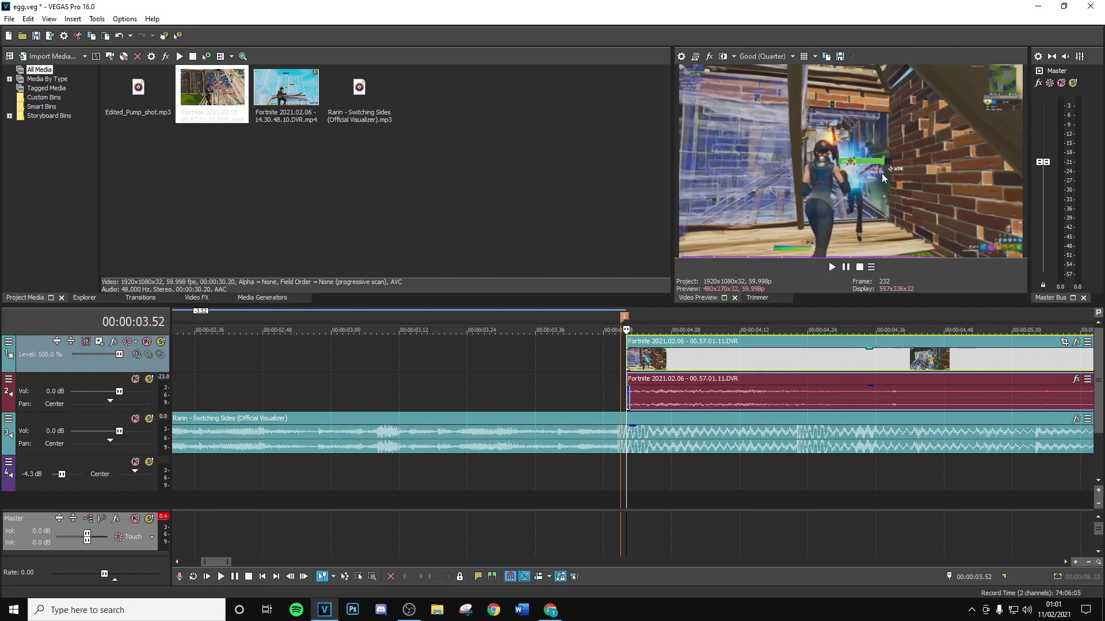
pyautogui.moveTo(649, 367); pyautogui.dragTo(5, 354)
pyautogui.scroll(-5, 644, 399)
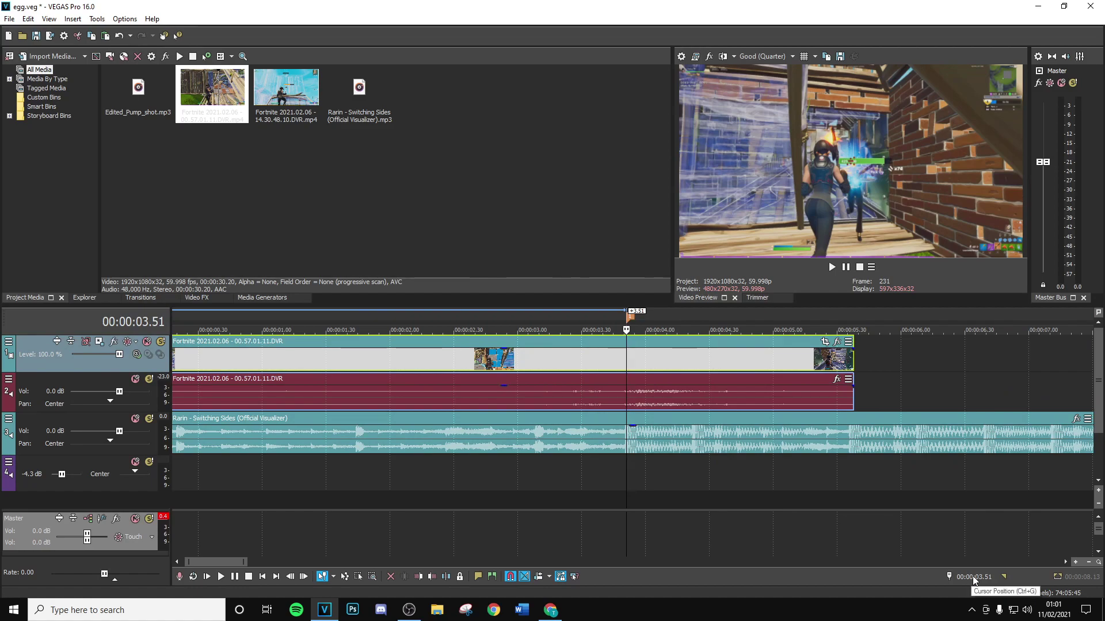
# Move the playhead 30 frames before the marker to 00:00:03.21 and split the gameplay clip there.
pyautogui.click(972, 576)
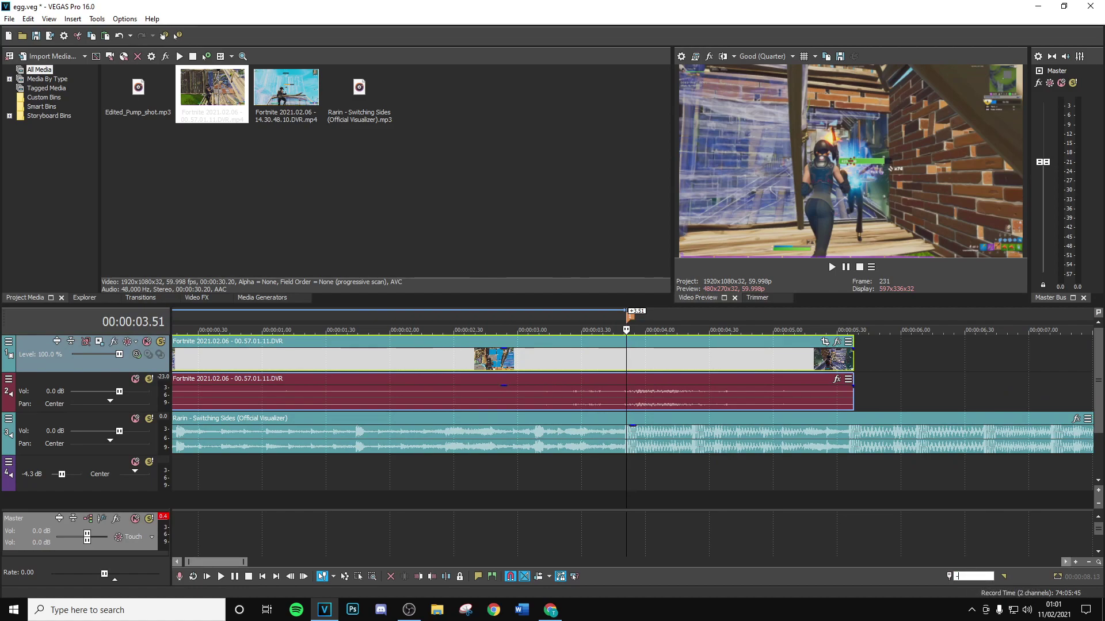
pyautogui.press('Return')
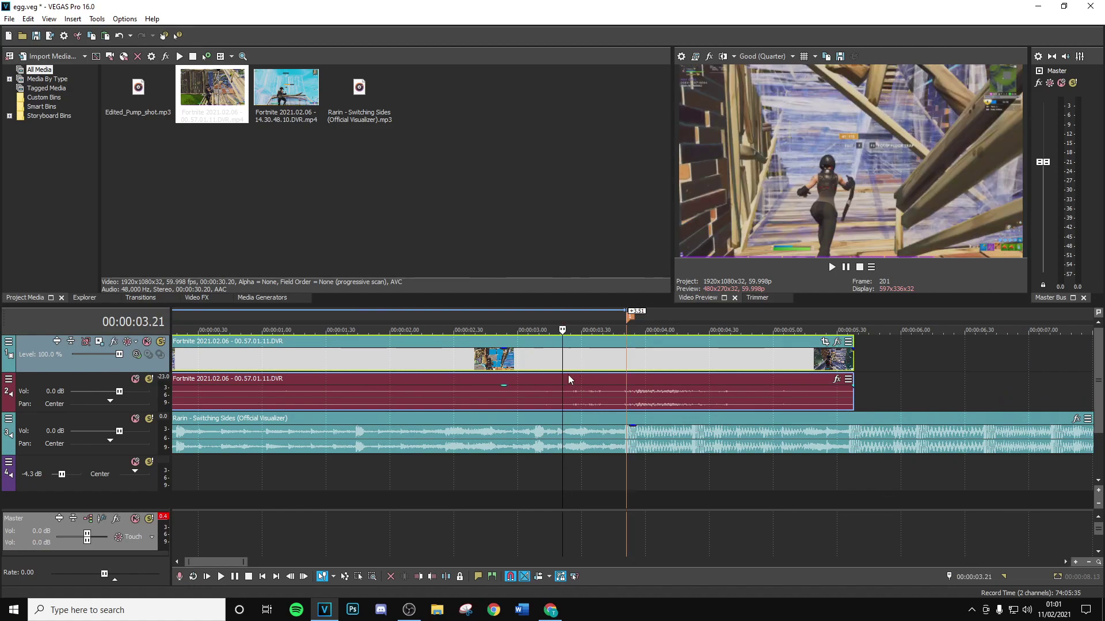
pyautogui.rightClick(575, 360)
pyautogui.click(584, 357)
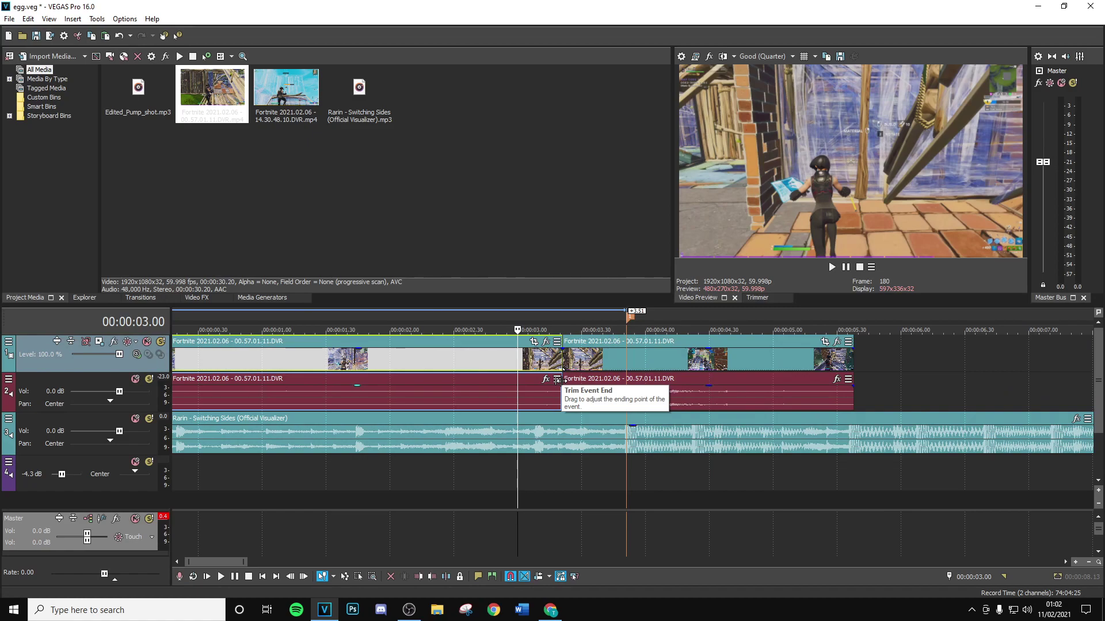
# Apply the !tarotwixtor (30 frames b4 kill) package from Taro's Presets to the gameplay clip after the split.
pyautogui.click(565, 362)
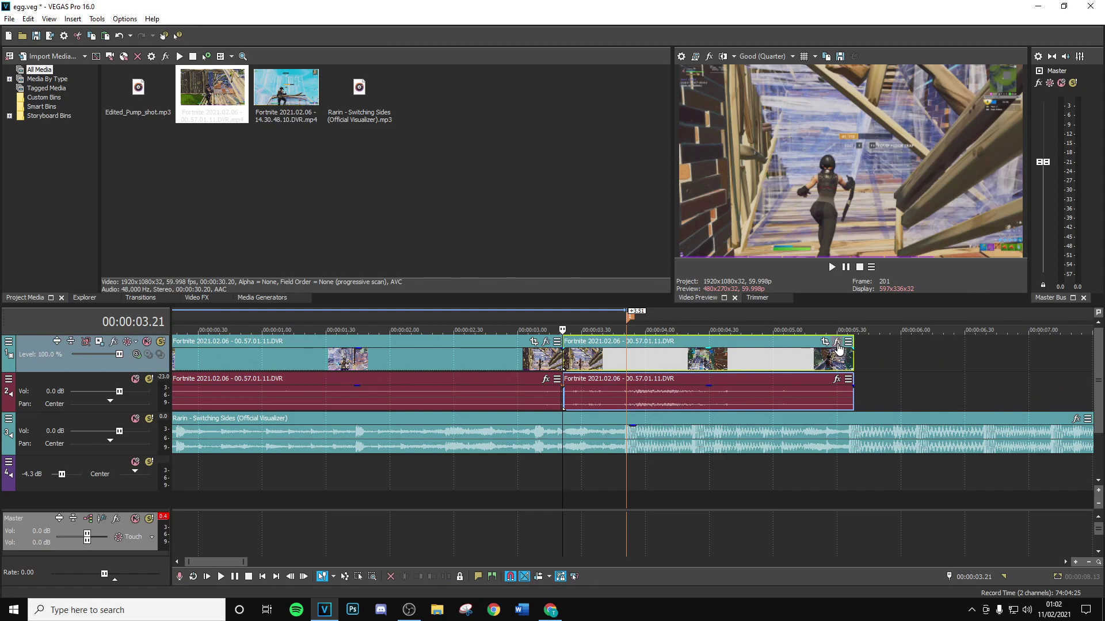
pyautogui.click(838, 344)
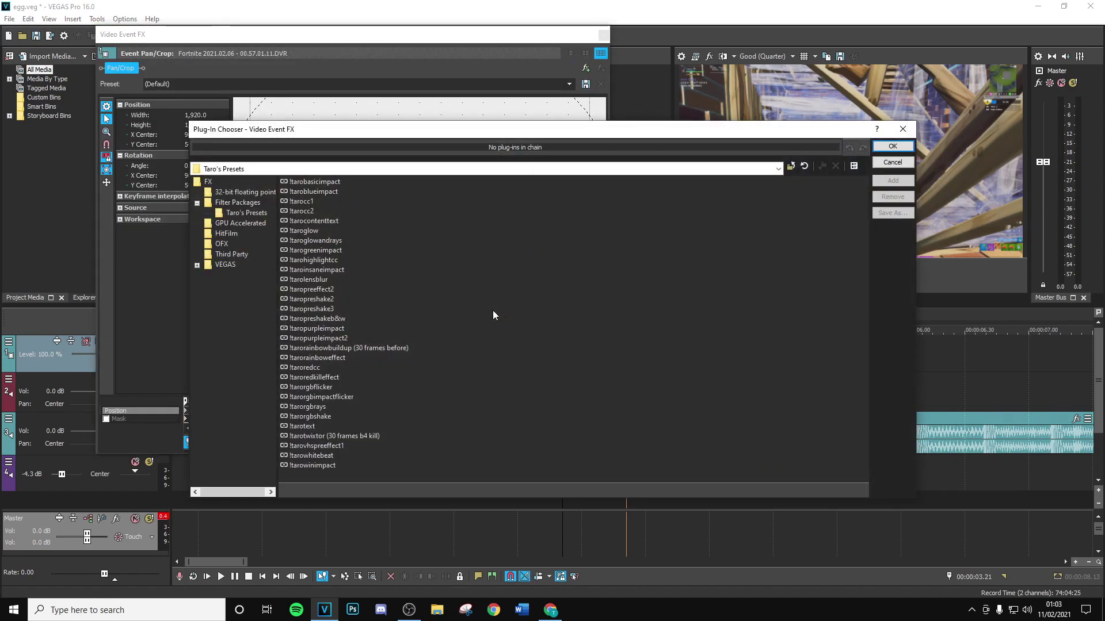
pyautogui.click(344, 435)
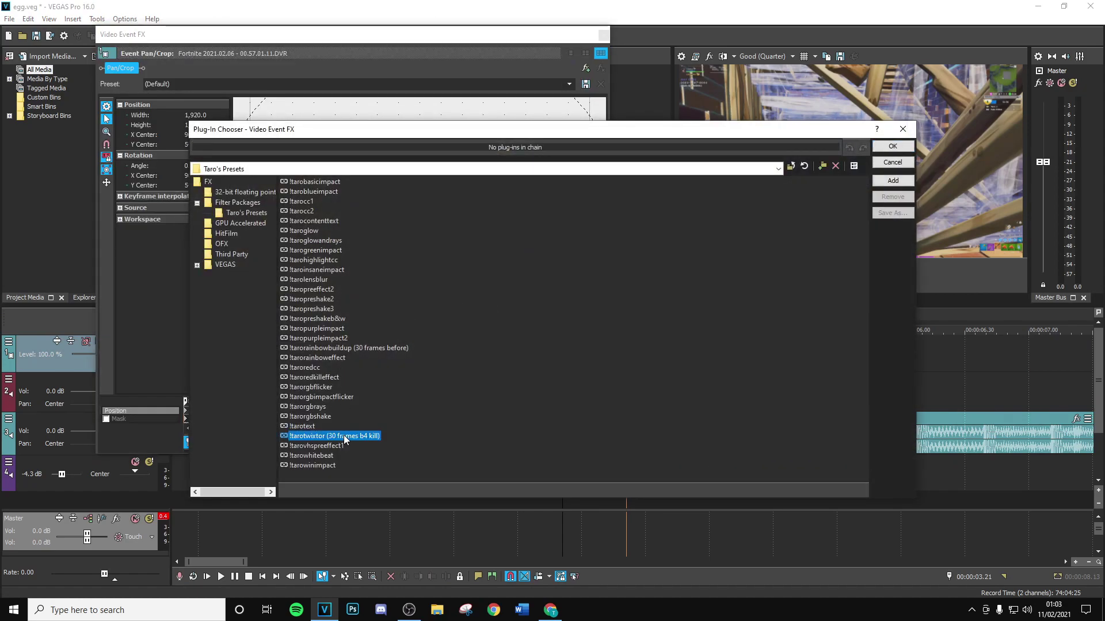
pyautogui.click(892, 146)
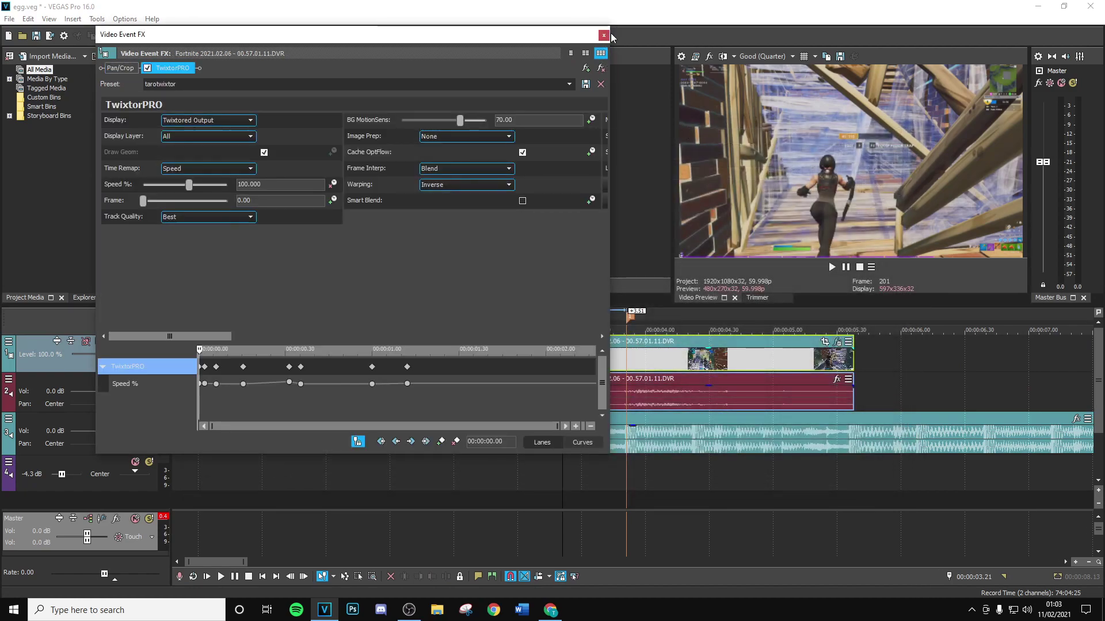
pyautogui.click(604, 35)
# Review the Twixtor velocity effect frame by frame around and after the marker.
pyautogui.scroll(2, 601, 372)
pyautogui.press('Right')
pyautogui.press('Right')
pyautogui.press('Right')
pyautogui.press('Right')
pyautogui.press('Right')
pyautogui.press('Right')
pyautogui.press('Right')
pyautogui.press('Right')
pyautogui.press('Right')
pyautogui.press('Right')
pyautogui.press('Right')
pyautogui.press('Right')
pyautogui.press('Right')
pyautogui.press('Right')
pyautogui.press('Right')
pyautogui.press('Right')
pyautogui.press('Right')
pyautogui.press('Right')
pyautogui.press('Right')
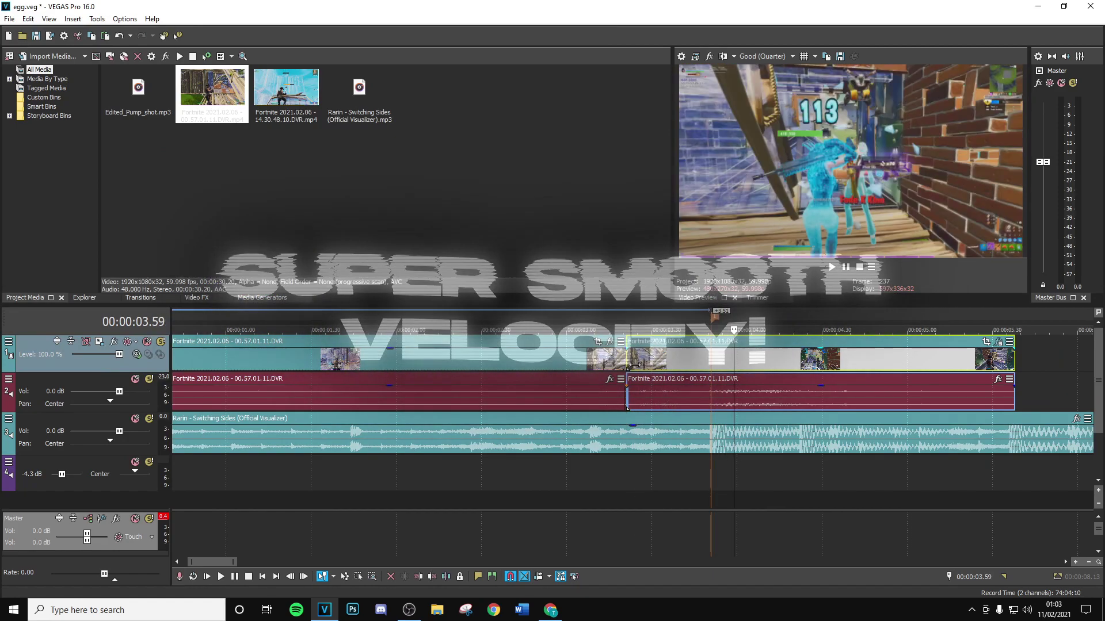
pyautogui.press('Right')
pyautogui.press('Right')
pyautogui.press('Right')
pyautogui.press('Right')
pyautogui.press('Right')
pyautogui.press('Right')
pyautogui.press('Right')
pyautogui.press('Right')
pyautogui.press('Right')
pyautogui.press('Right')
pyautogui.press('Right')
pyautogui.press('Right')
pyautogui.press('Right')
pyautogui.press('Right')
pyautogui.press('Right')
pyautogui.press('Right')
pyautogui.press('Right')
pyautogui.press('Right')
pyautogui.press('Right')
pyautogui.press('Right')
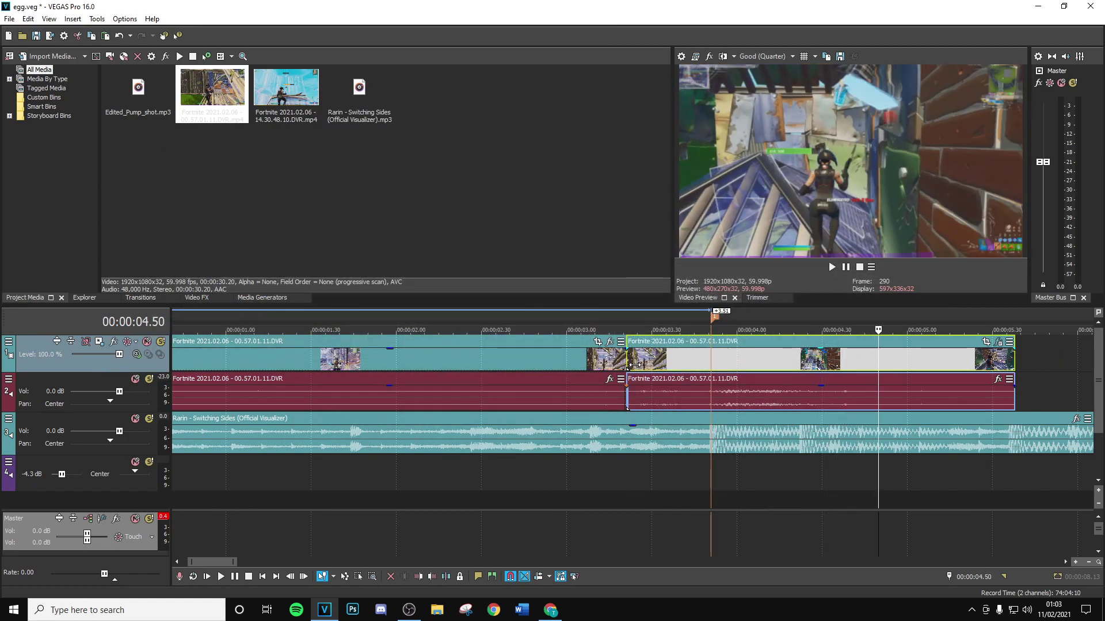
pyautogui.click(713, 364)
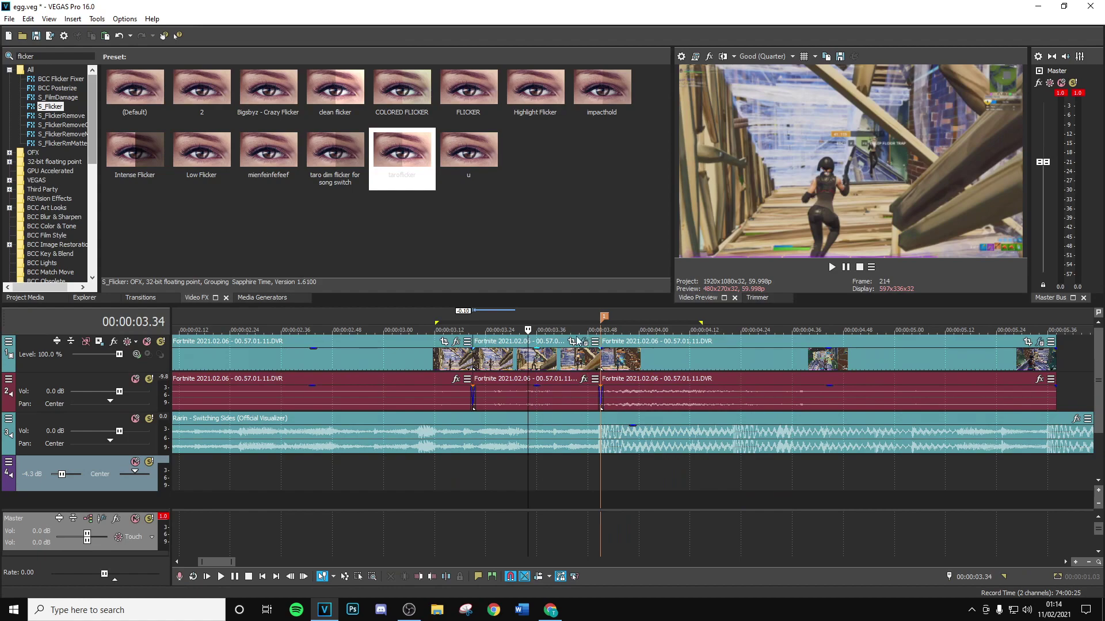
# Shorten the last gameplay clip so that it ends about half a second after the marker.
pyautogui.click(537, 380)
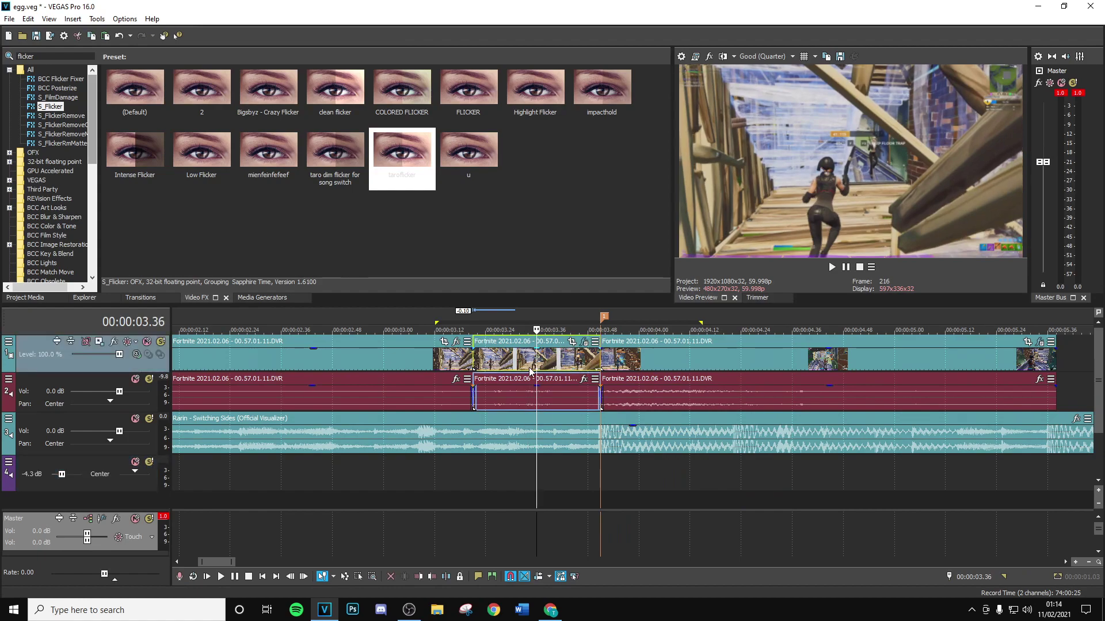
pyautogui.click(602, 360)
pyautogui.moveTo(1055, 358); pyautogui.dragTo(716, 387)
pyautogui.scroll(-3, 909, 431)
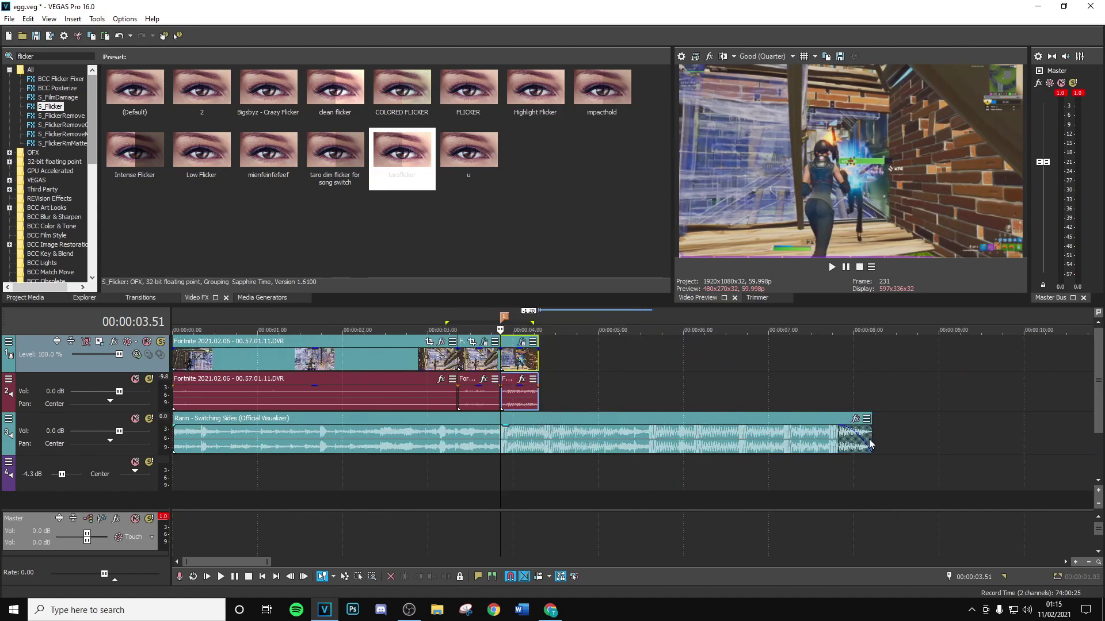
pyautogui.scroll(6, 461, 462)
pyautogui.click(575, 472)
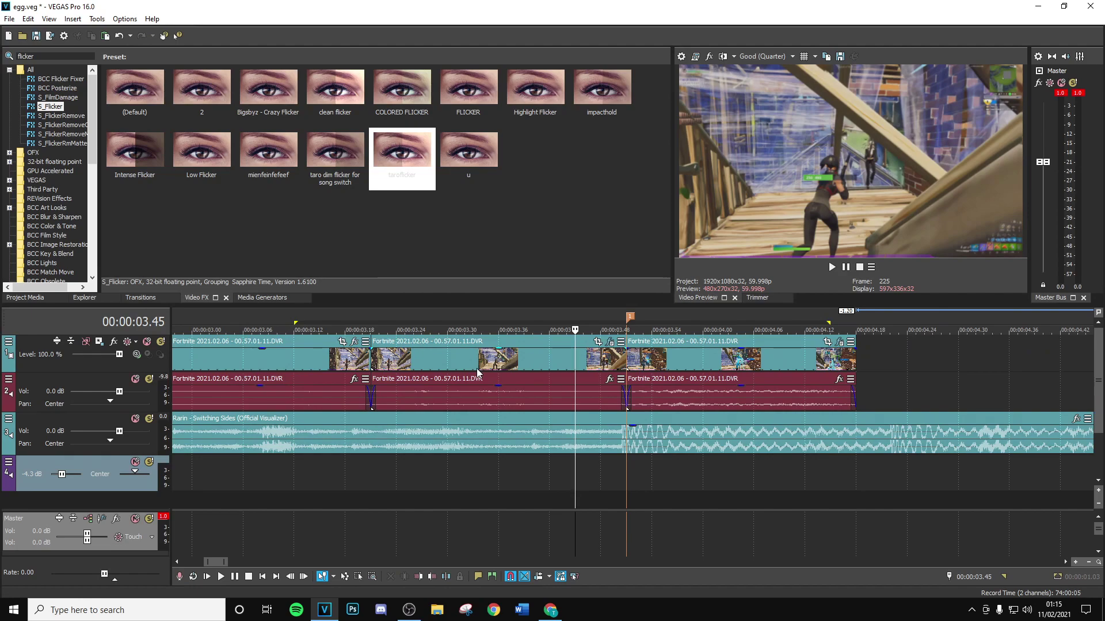
# Search the video effects for uni.chr and add the uni.Chromatic Aberration effect to the middle gameplay clip before the marker.
pyautogui.moveTo(52, 57); pyautogui.dragTo(2, 72)
pyautogui.press('BackSpace')
pyautogui.write('uni.c')
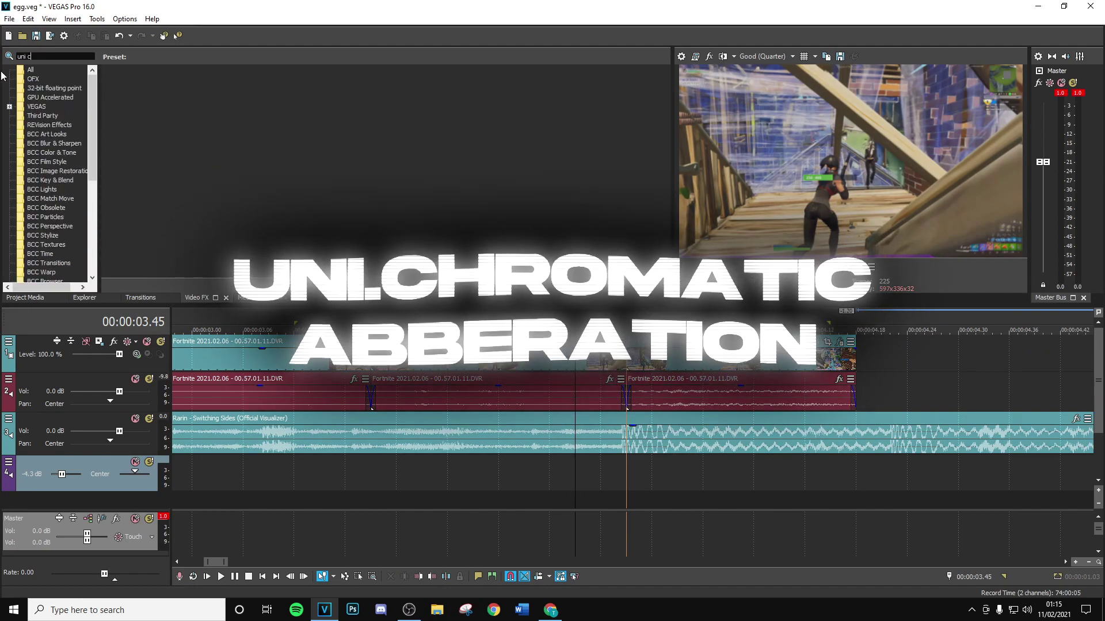
pyautogui.write('hr')
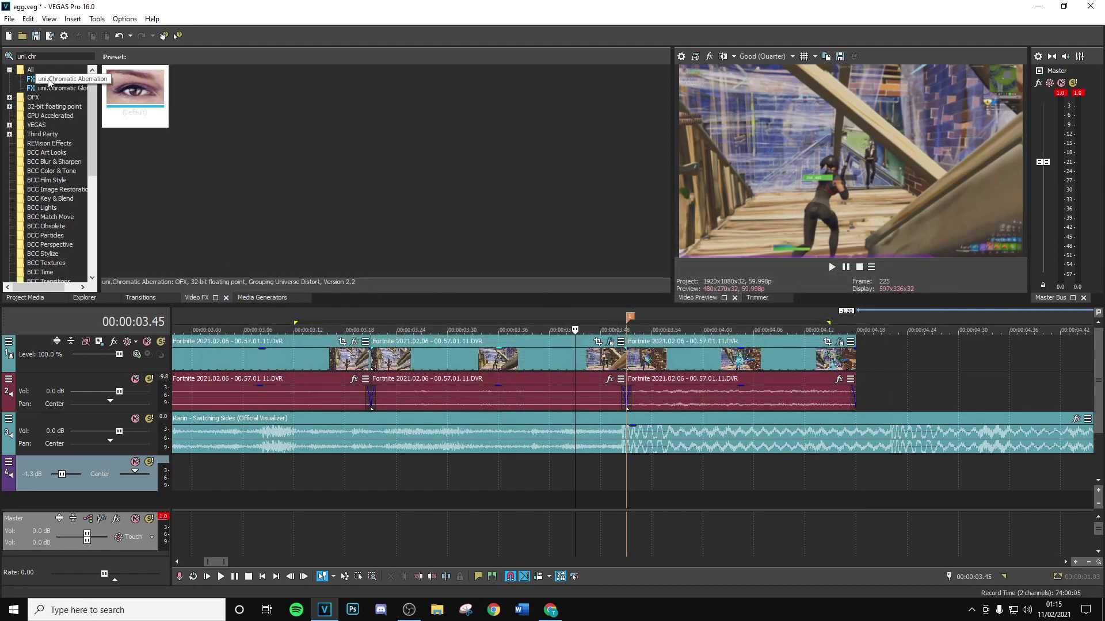
pyautogui.moveTo(58, 79); pyautogui.dragTo(520, 360)
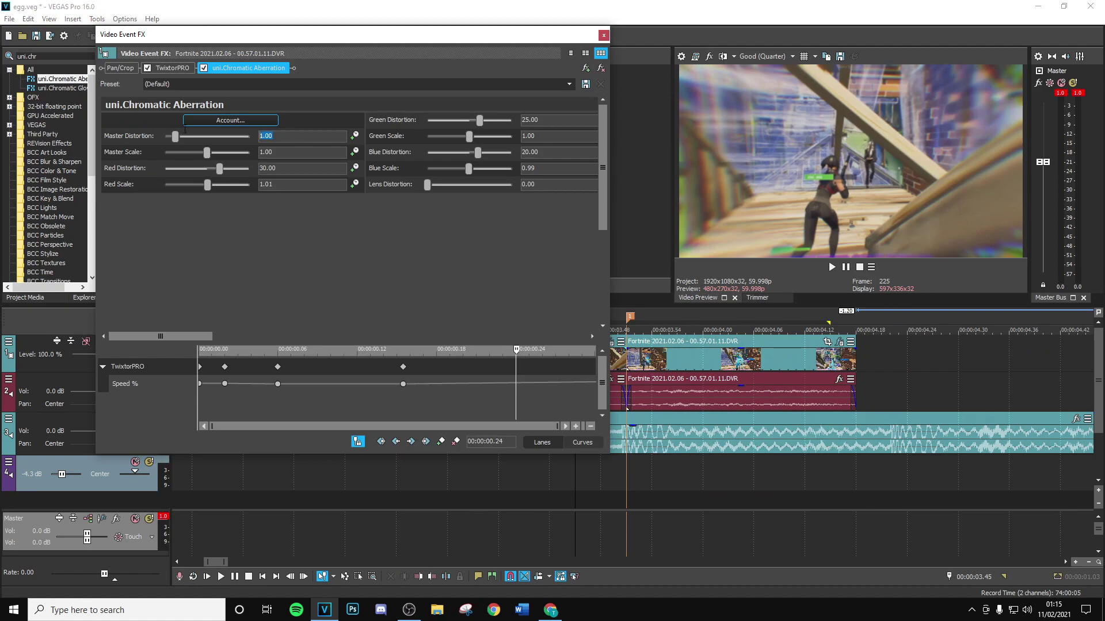
# Animate Master Distortion from 0.00 at the clip's start to 1.00 at 00:00:00.30, and set Master Scale to 1.00 there.
pyautogui.click(355, 135)
pyautogui.moveTo(518, 352); pyautogui.dragTo(594, 349)
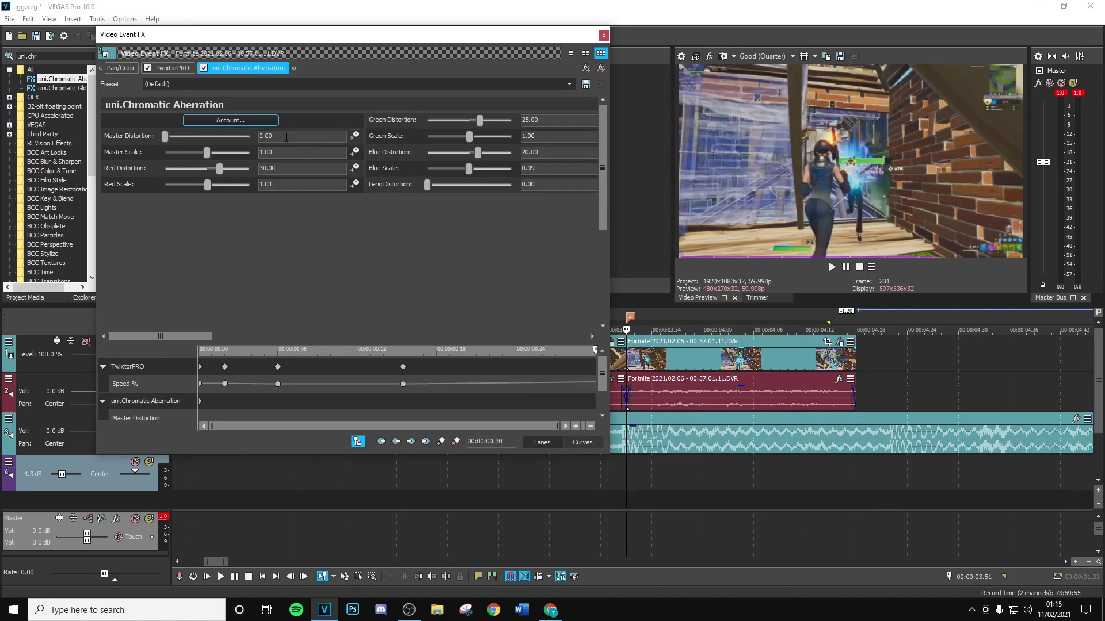
pyautogui.write('1')
pyautogui.press('Return')
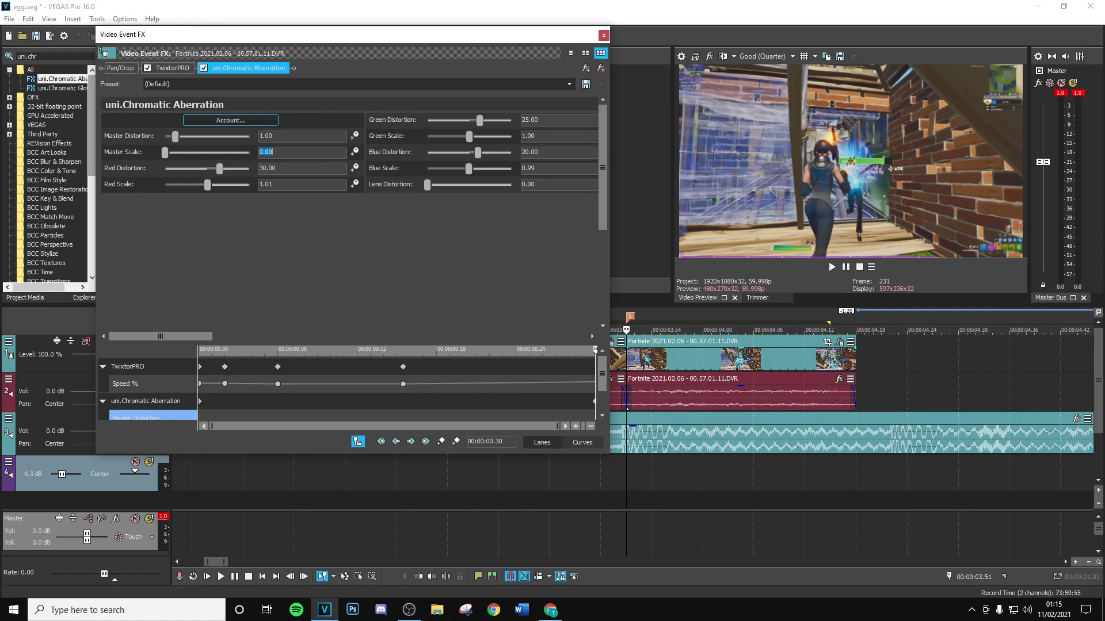
pyautogui.click(263, 152)
pyautogui.write('12')
pyautogui.press('Return')
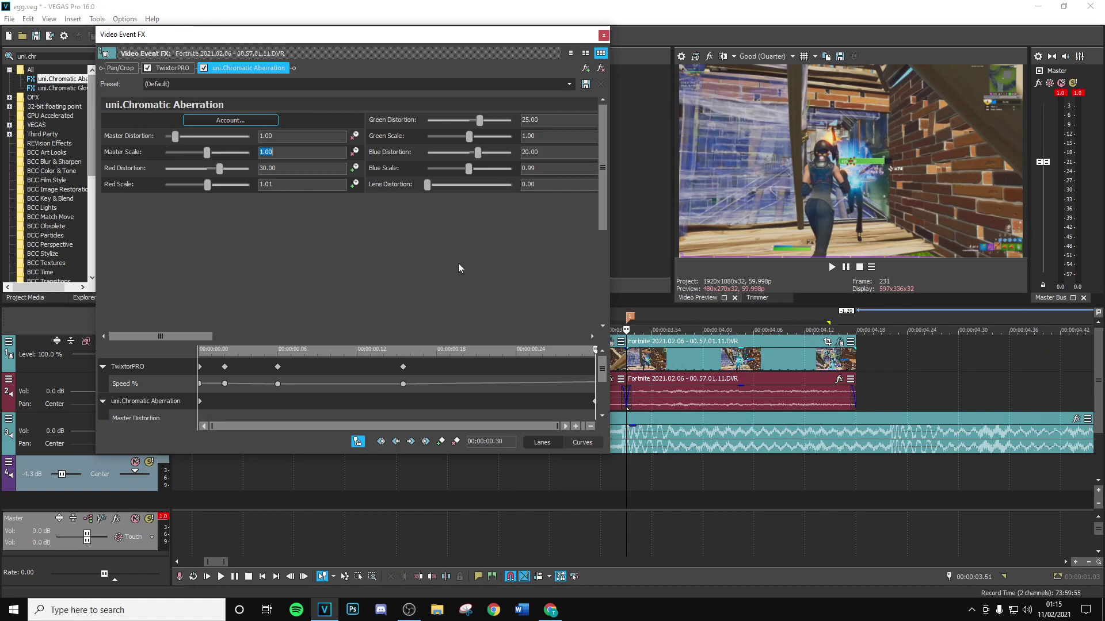
# Check the remaining Chromatic Aberration settings, preview the build-up frame by frame before the marker, and close the effect settings.
pyautogui.moveTo(177, 331); pyautogui.dragTo(562, 327)
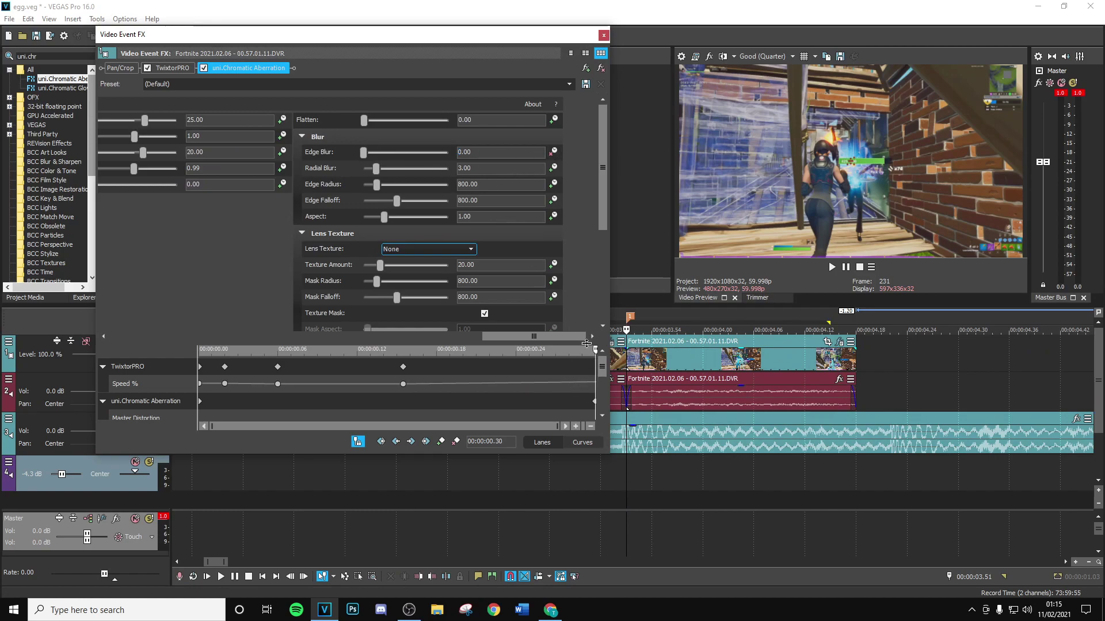
pyautogui.click(309, 389)
pyautogui.press('Right')
pyautogui.press('Right')
pyautogui.press('Right')
pyautogui.press('Right')
pyautogui.press('Right')
pyautogui.press('Right')
pyautogui.press('Right')
pyautogui.press('Right')
pyautogui.press('Right')
pyautogui.press('Right')
pyautogui.press('Right')
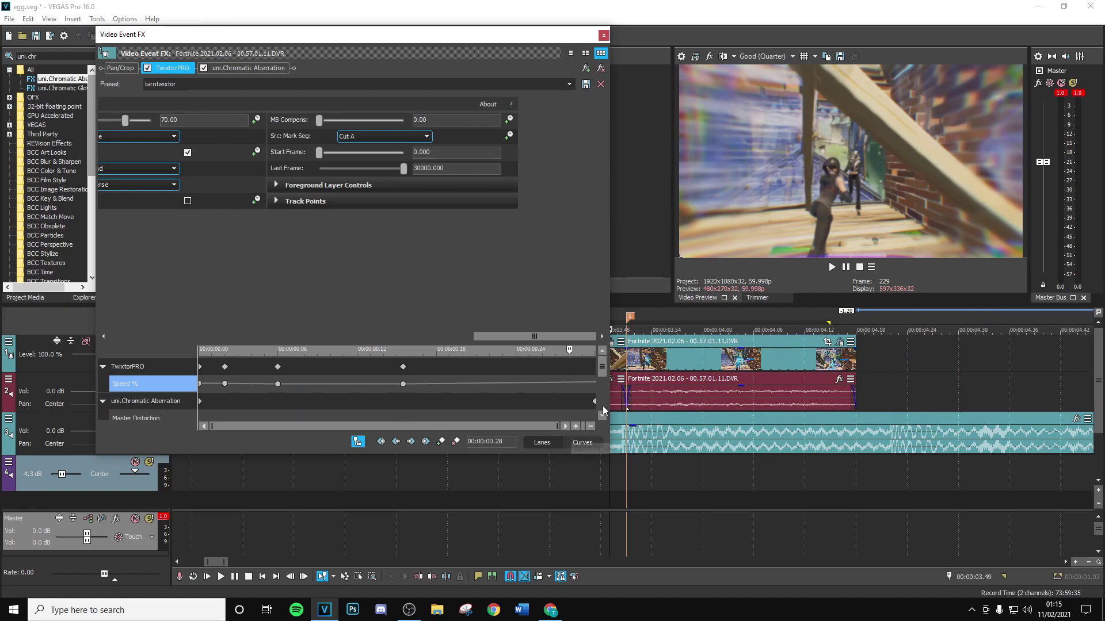
pyautogui.click(604, 35)
# Find the S_FilmDamage effect and add its build up damage preset to the middle gameplay clip.
pyautogui.click(507, 359)
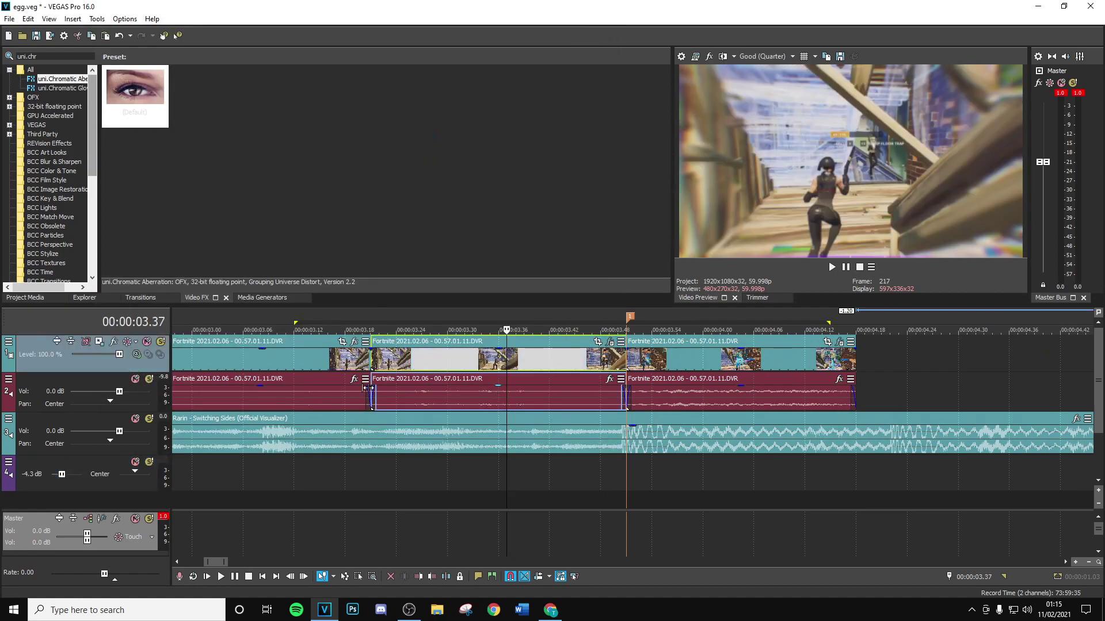
pyautogui.moveTo(56, 57); pyautogui.dragTo(5, 56)
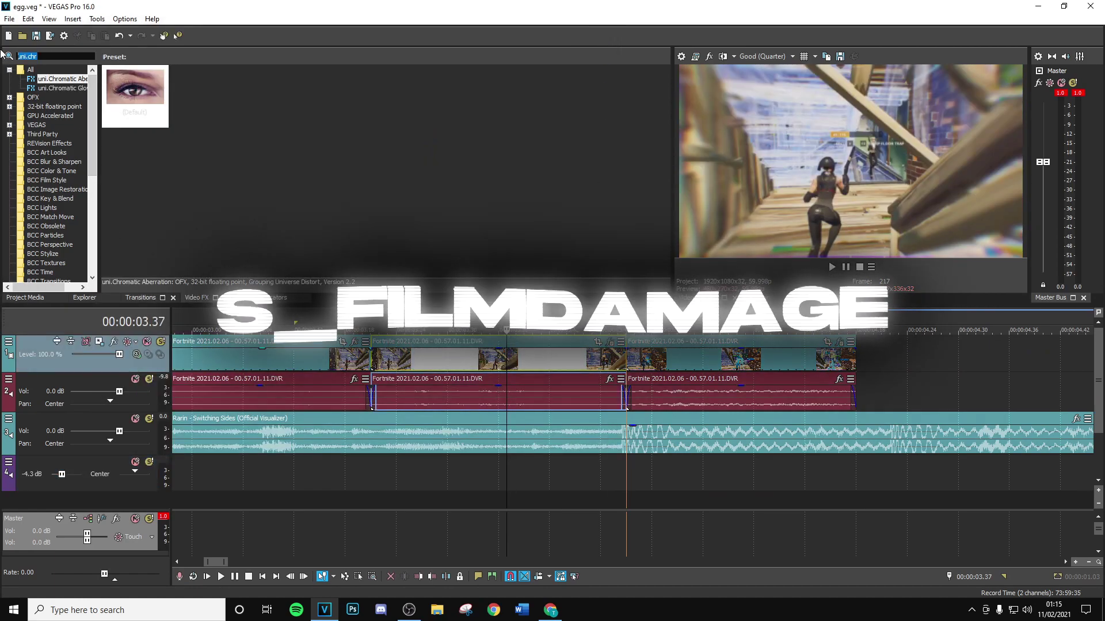
pyautogui.write('filmda')
pyautogui.click(52, 81)
pyautogui.click(405, 112)
pyautogui.moveTo(516, 377); pyautogui.dragTo(517, 368)
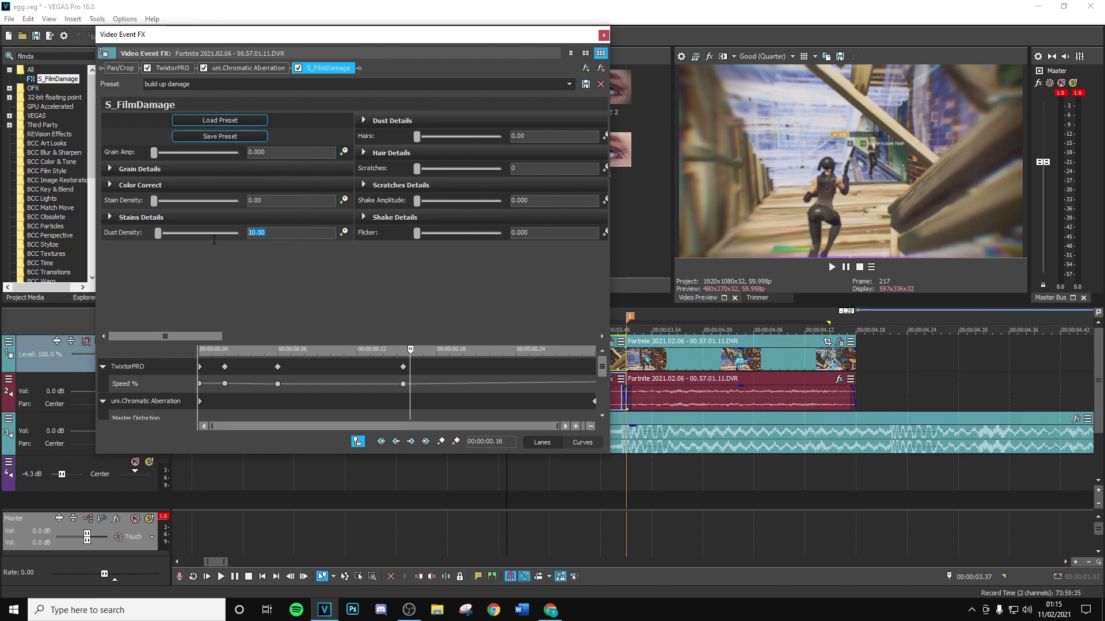
# Animate the film damage's Dust Density from 0.00 at the clip's start to 30.00 at 00:00:00.30.
pyautogui.write('0')
pyautogui.press('Return')
pyautogui.moveTo(412, 347); pyautogui.dragTo(595, 349)
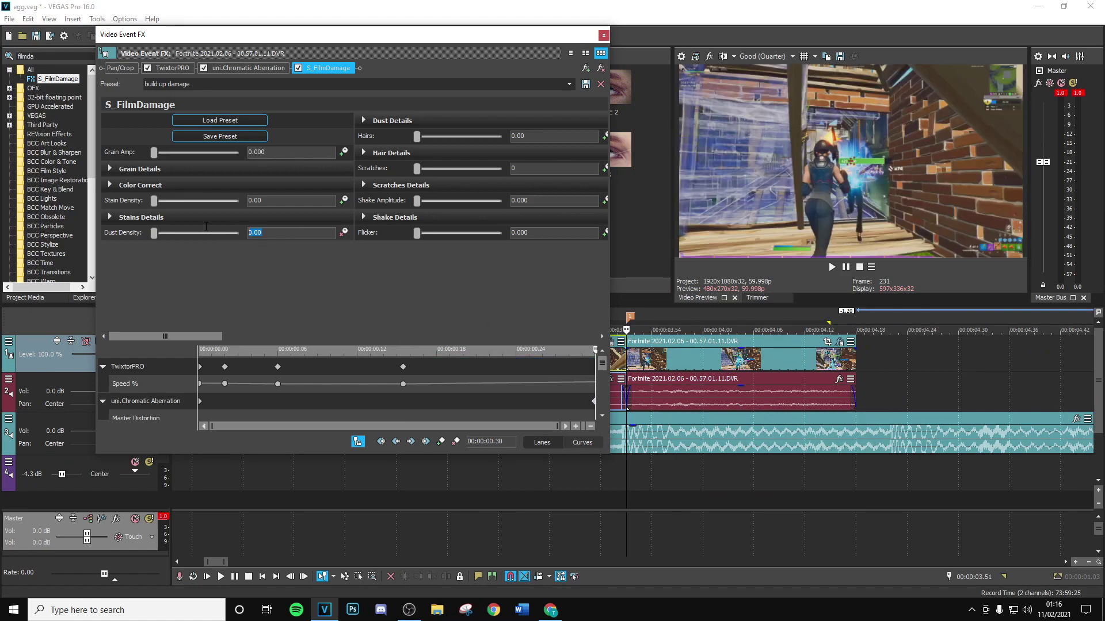
pyautogui.write('3')
pyautogui.press('Return')
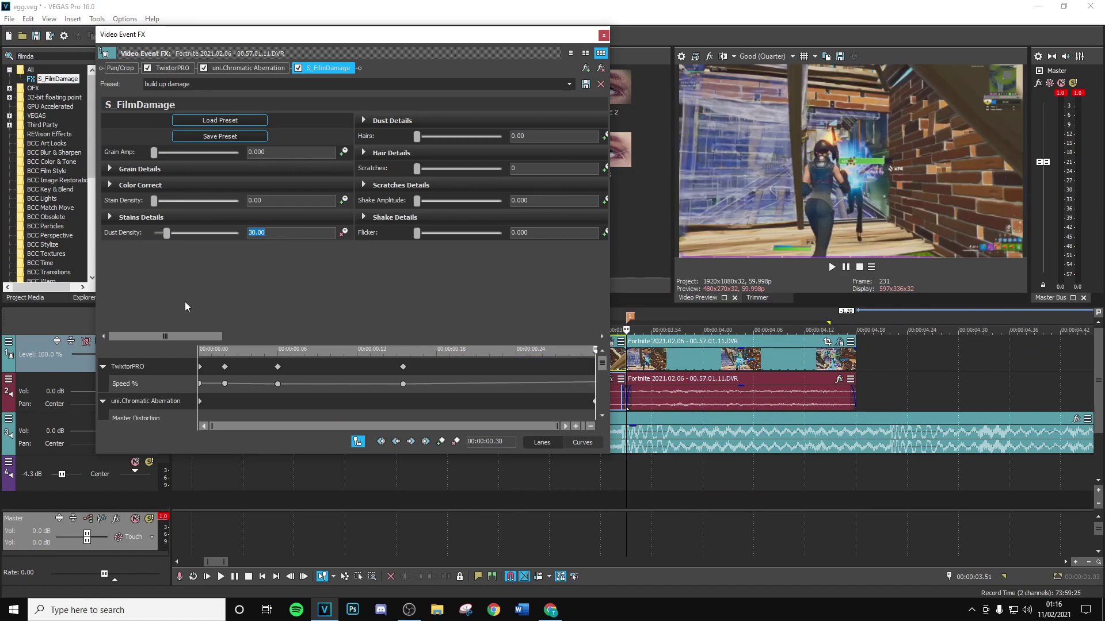
# Animate the film damage's Vignette Darkness from 0.000 at the clip's start to 0.800 at 00:00:00.30, and close the effect settings.
pyautogui.click(449, 374)
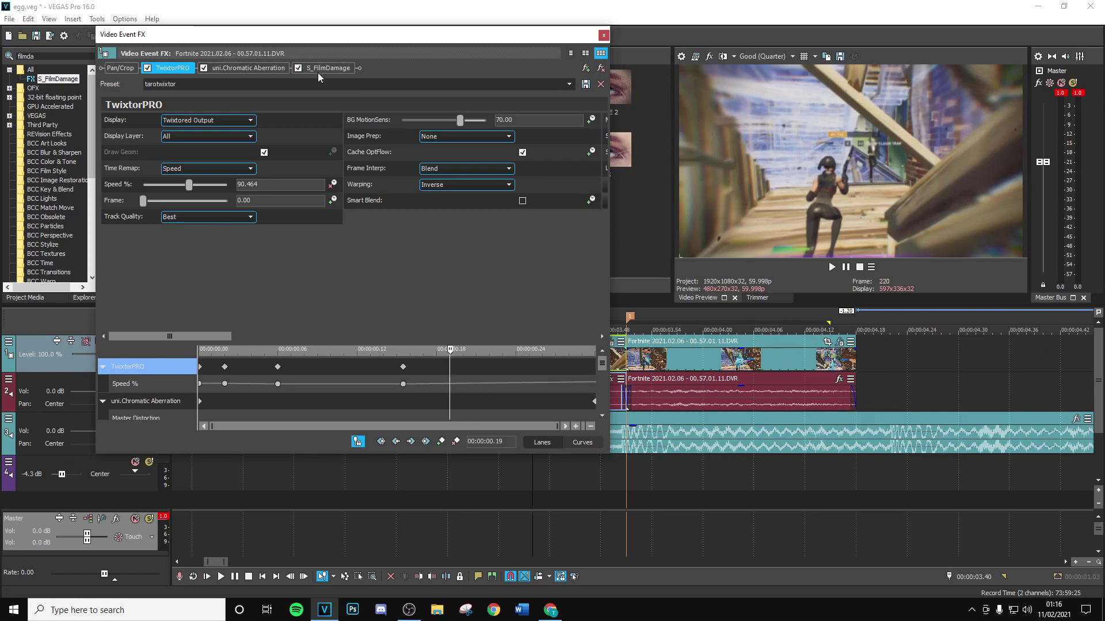
pyautogui.click(317, 69)
pyautogui.moveTo(193, 335); pyautogui.dragTo(580, 312)
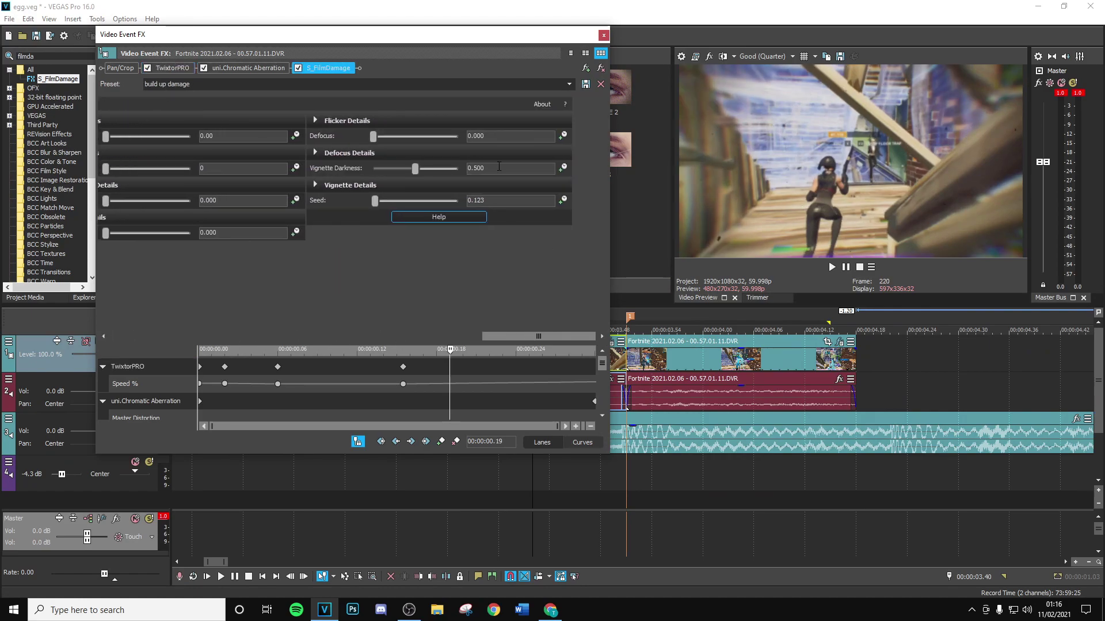
pyautogui.write('0')
pyautogui.press('Return')
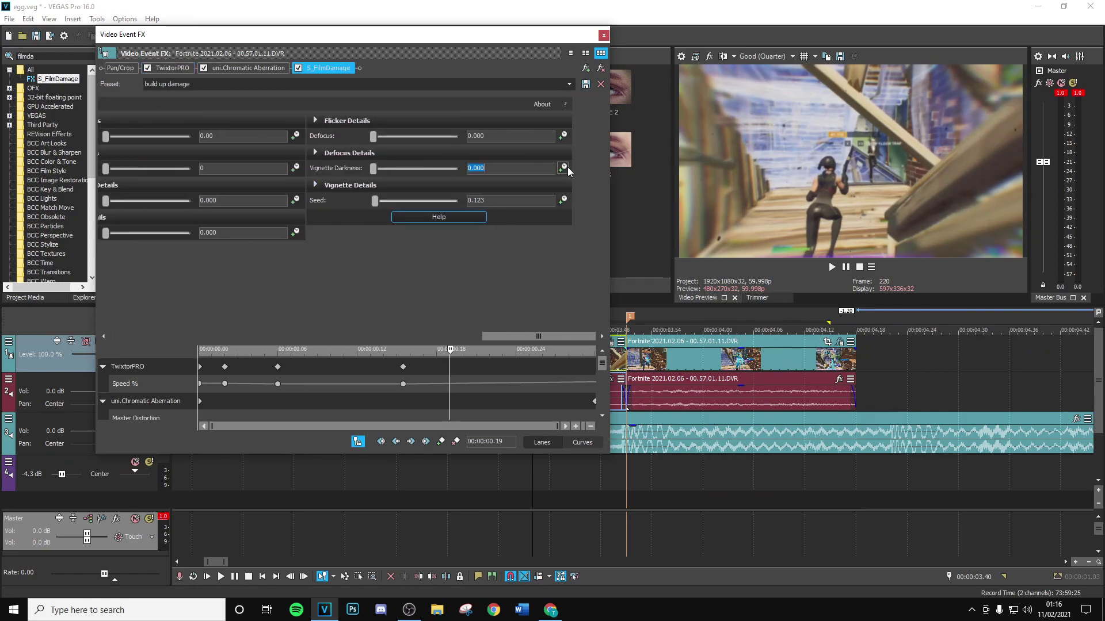
pyautogui.moveTo(451, 354); pyautogui.dragTo(624, 231)
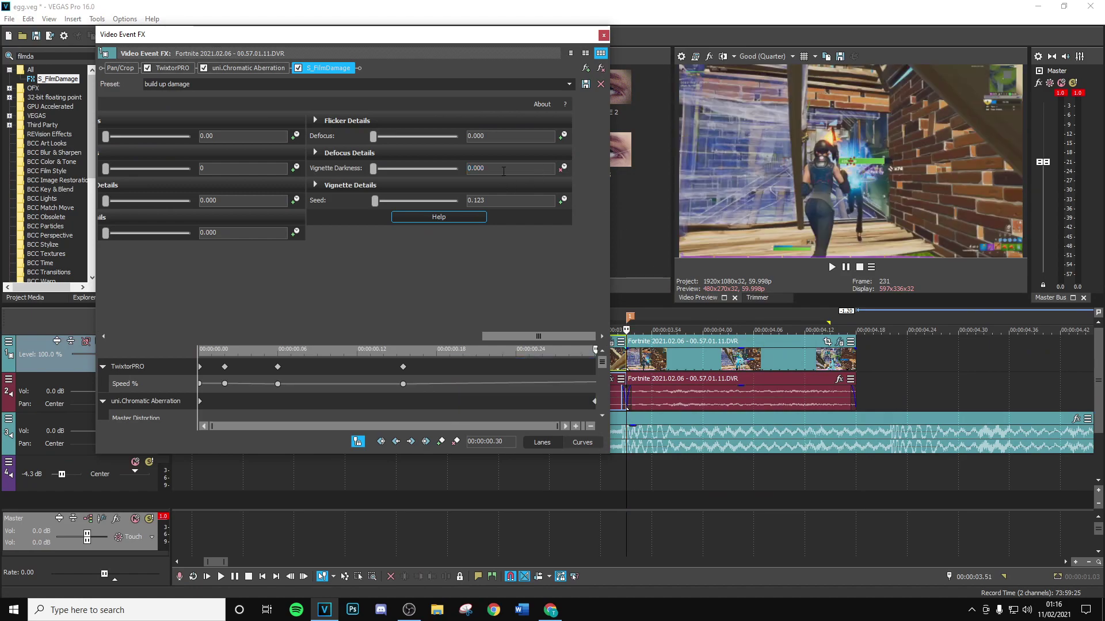
pyautogui.write('8')
pyautogui.press('Return')
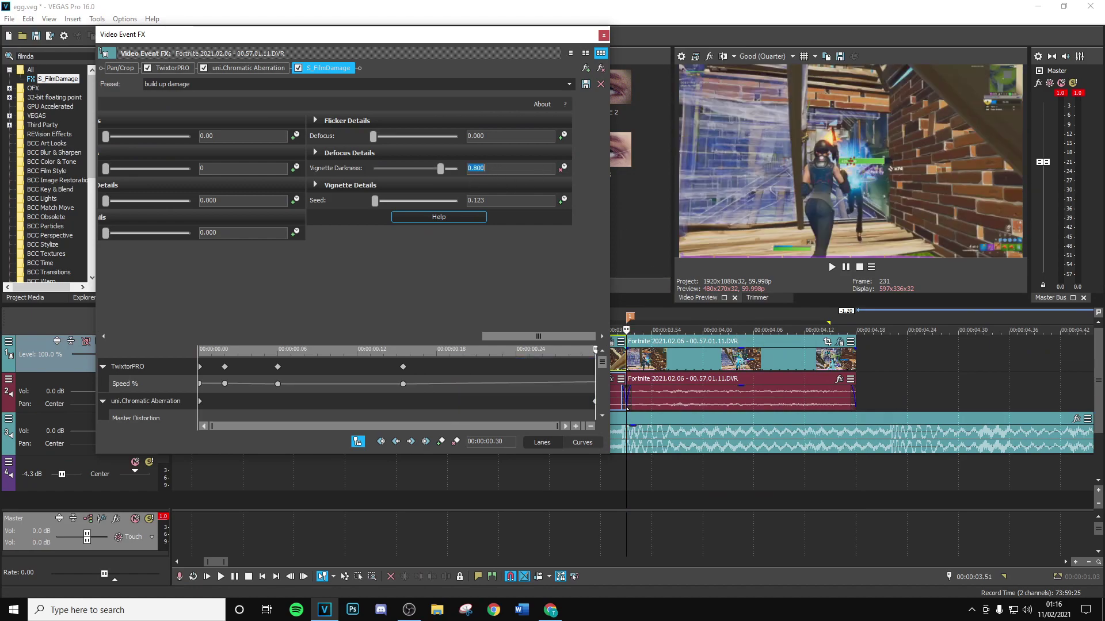
pyautogui.click(603, 35)
# Preview the film damage frame by frame towards the beat drop marker.
pyautogui.press('Left')
pyautogui.press('Left')
pyautogui.press('Left')
pyautogui.press('Left')
pyautogui.press('Right')
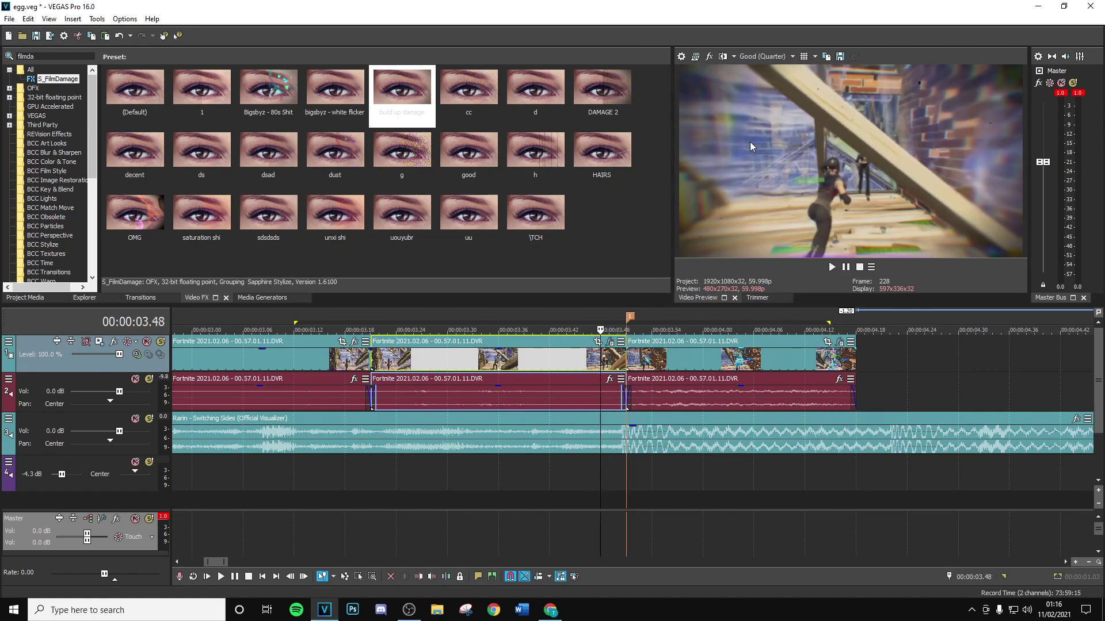
pyautogui.press('Right')
pyautogui.press('Right')
pyautogui.press('Right')
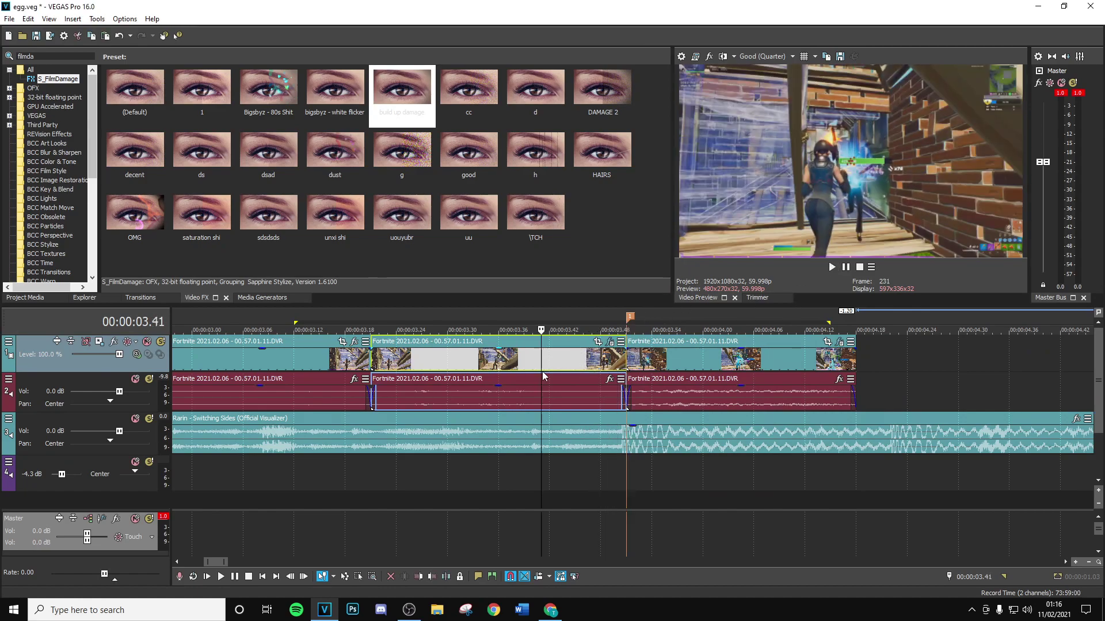
# Find the Pinch/Punch effect, add its Medium Pinch preset to the middle gameplay clip, and set the Amount to 0.000.
pyautogui.click(542, 376)
pyautogui.moveTo(38, 56); pyautogui.dragTo(3, 53)
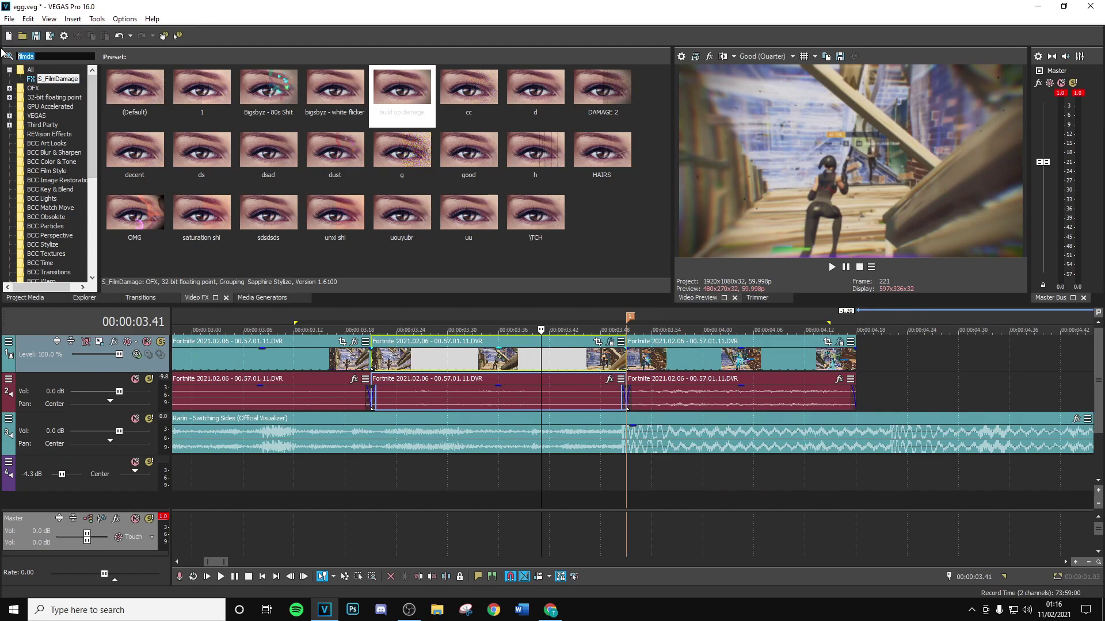
pyautogui.write('pinch')
pyautogui.click(55, 78)
pyautogui.moveTo(335, 89); pyautogui.dragTo(582, 369)
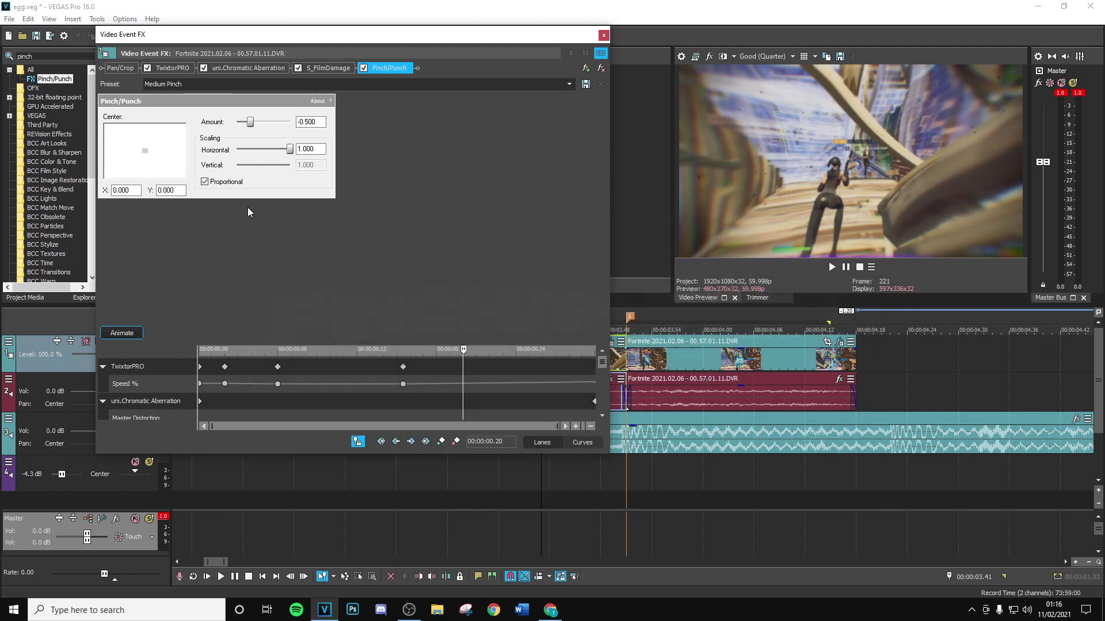
pyautogui.doubleClick(310, 121)
pyautogui.write('0')
pyautogui.press('Return')
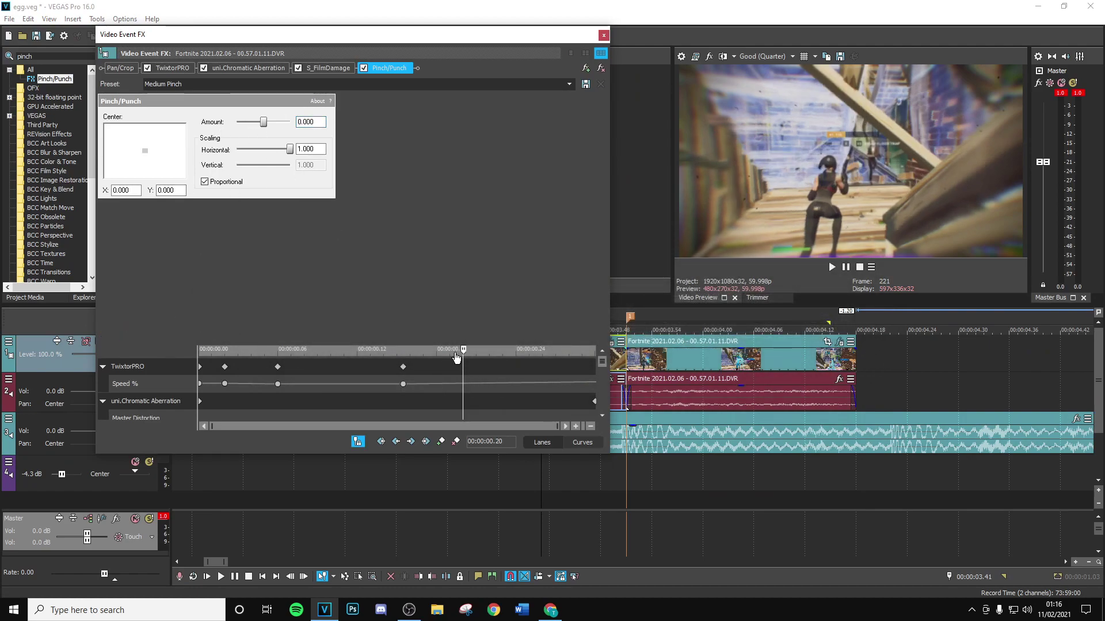
# Move the Pinch/Punch keyframe from the clip's start to 00:00:00.22.
pyautogui.moveTo(460, 363); pyautogui.dragTo(506, 363)
pyautogui.click(578, 399)
pyautogui.press('Left')
pyautogui.press('Left')
pyautogui.press('Left')
pyautogui.press('Left')
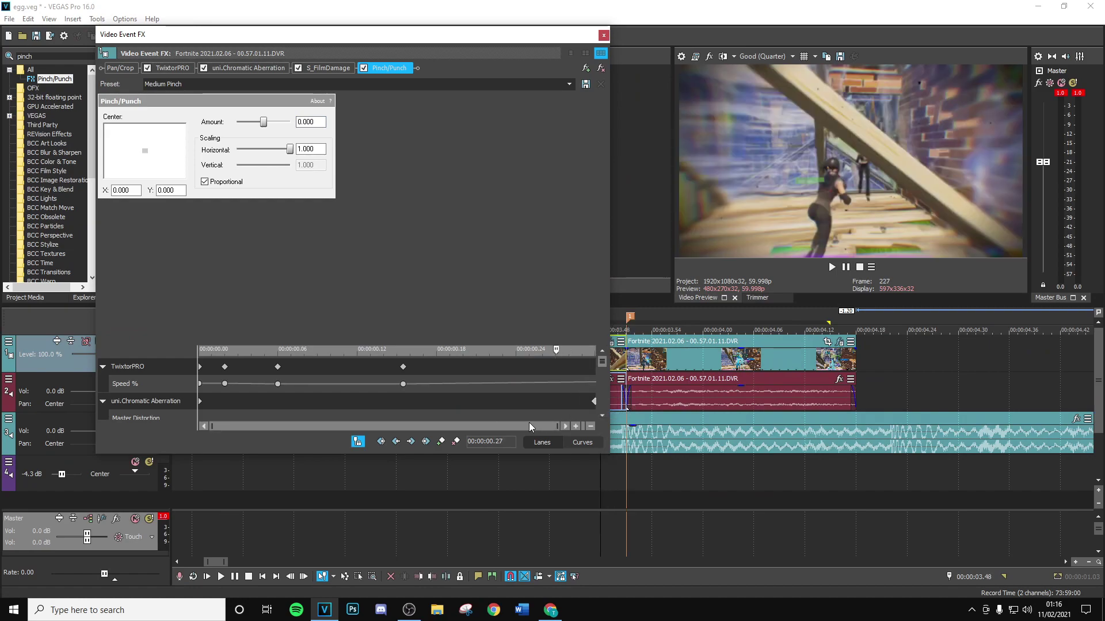
pyautogui.press('Left')
pyautogui.press('Left')
pyautogui.press('Left')
pyautogui.click(603, 413)
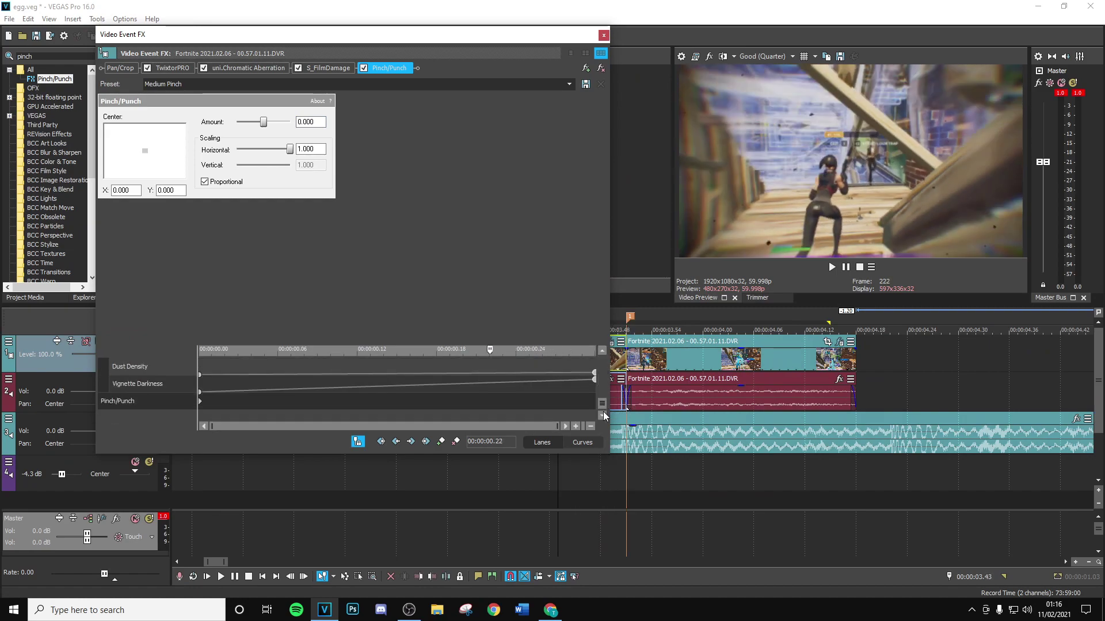
pyautogui.moveTo(198, 401); pyautogui.dragTo(490, 402)
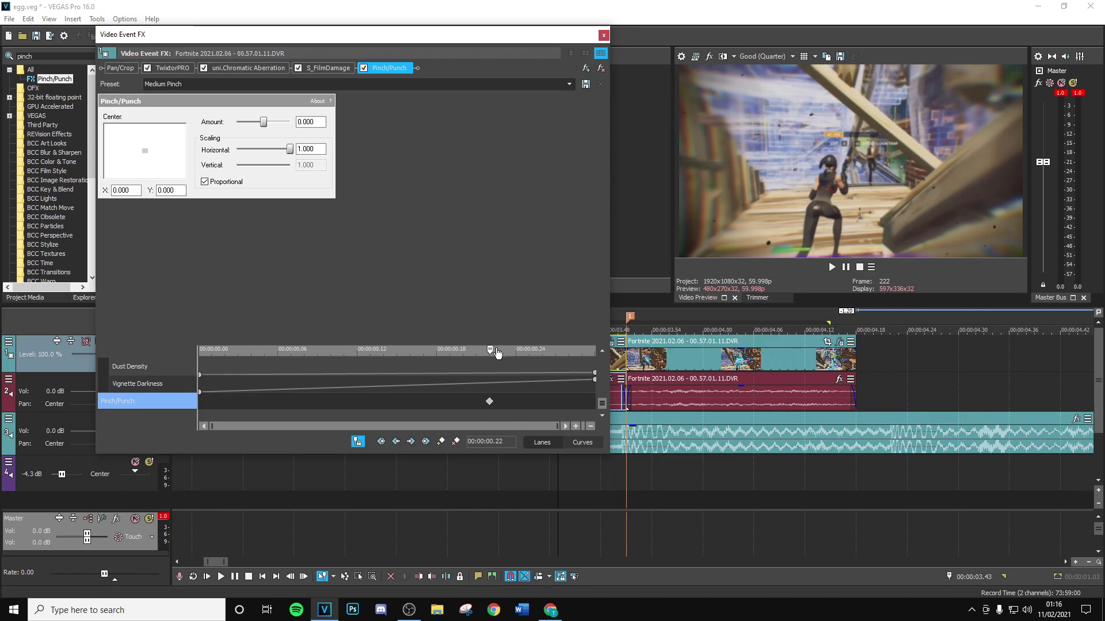
# Set the Pinch/Punch Amount to -0.7 at 00:00:00.30.
pyautogui.moveTo(492, 347); pyautogui.dragTo(596, 348)
pyautogui.moveTo(317, 122); pyautogui.dragTo(210, 124)
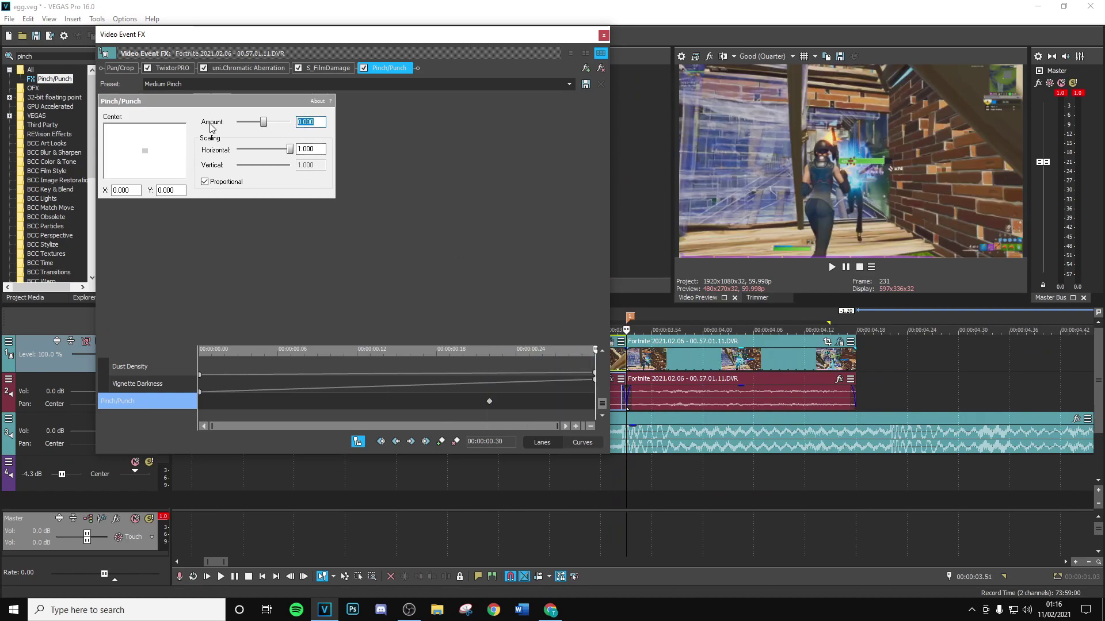
pyautogui.write('-0.7')
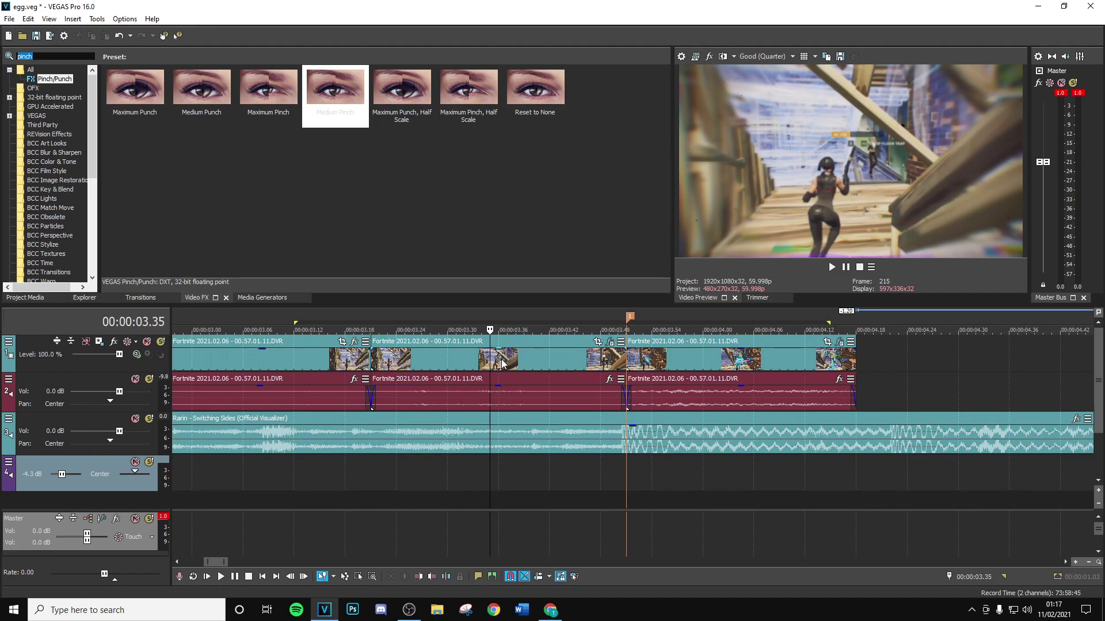
pyautogui.write('color corre')
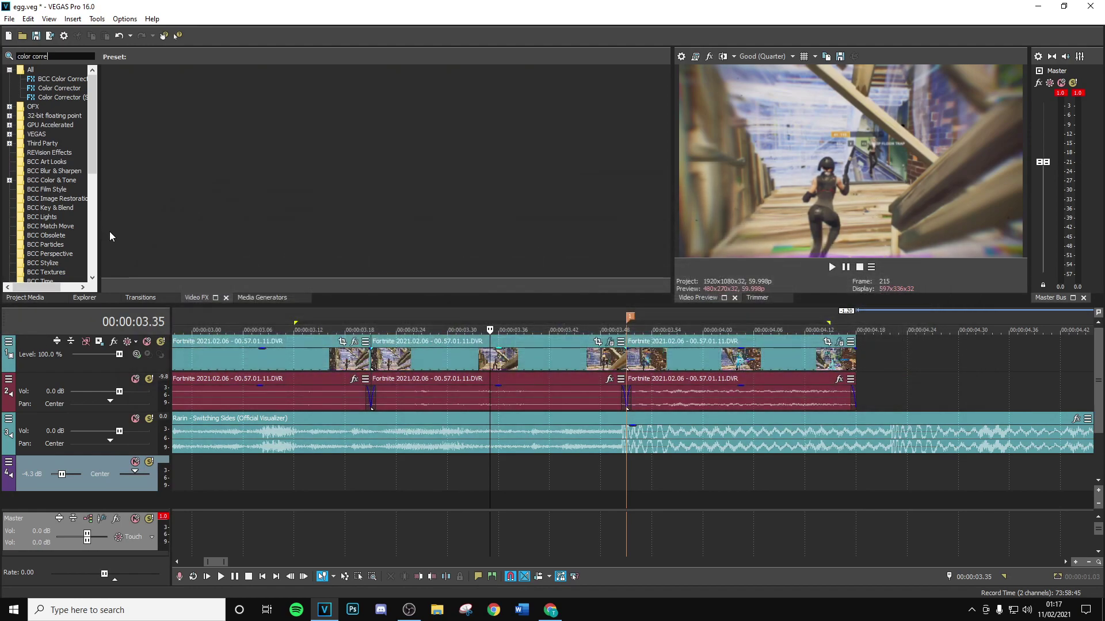
# Find Color Corrector (Secondary), add its Desaturate All but Reds preset to the middle gameplay clip, and close the effect settings.
pyautogui.click(63, 97)
pyautogui.moveTo(291, 110); pyautogui.dragTo(407, 240)
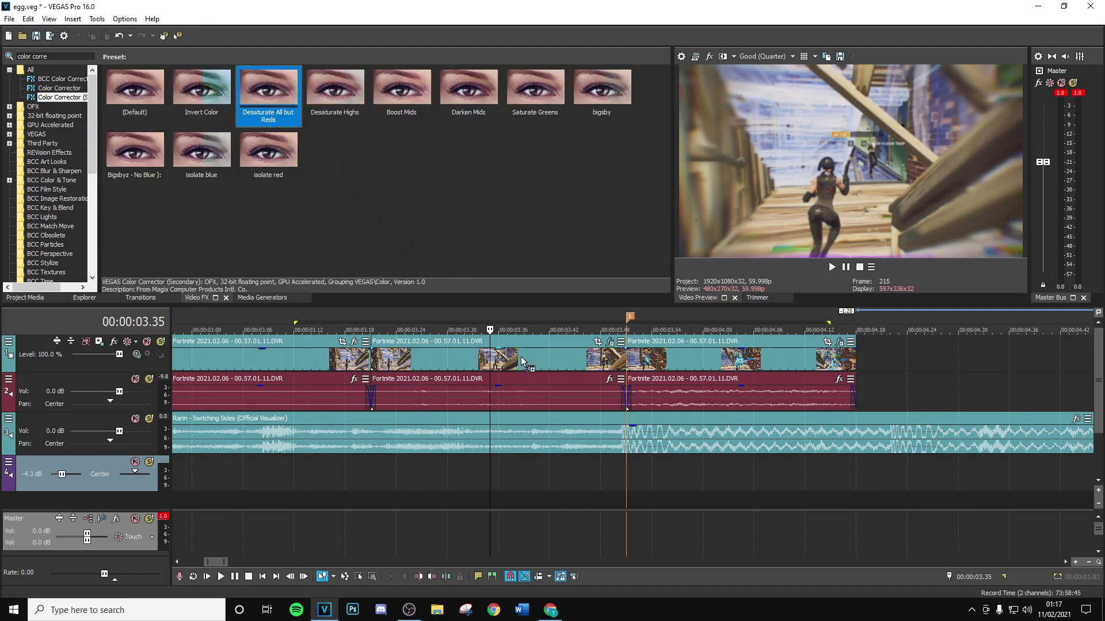
pyautogui.moveTo(521, 360); pyautogui.dragTo(522, 361)
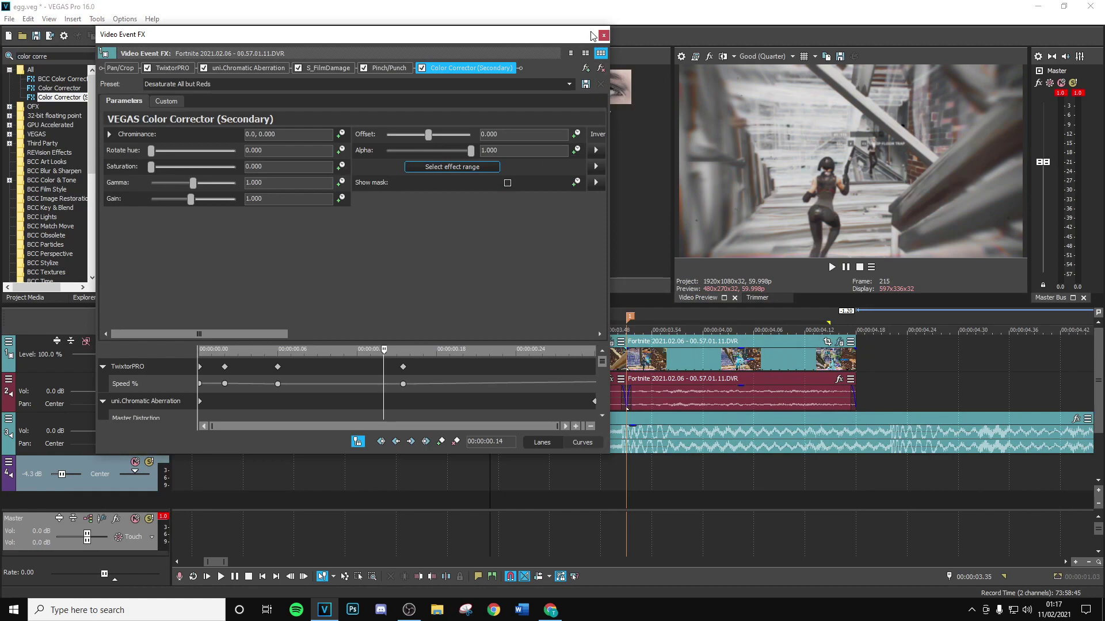
pyautogui.click(602, 35)
# Add the default S_HueSatBright preset to the middle gameplay clip, raise its Hue Shift, and close the effect settings.
pyautogui.moveTo(58, 54); pyautogui.dragTo(4, 57)
pyautogui.write('hue')
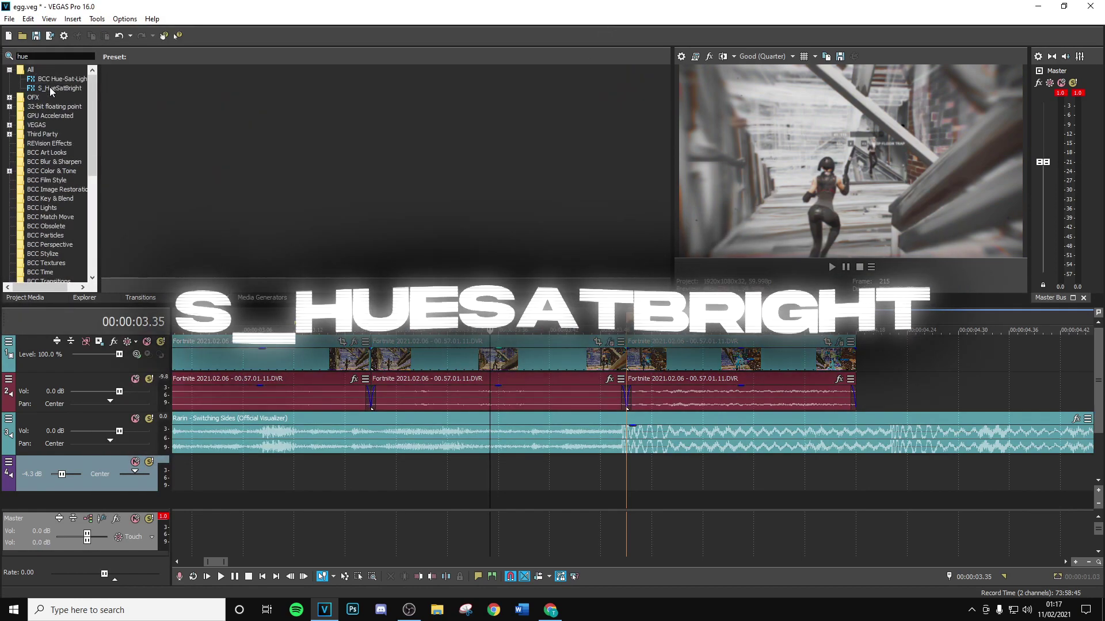
pyautogui.click(49, 88)
pyautogui.moveTo(127, 86); pyautogui.dragTo(505, 354)
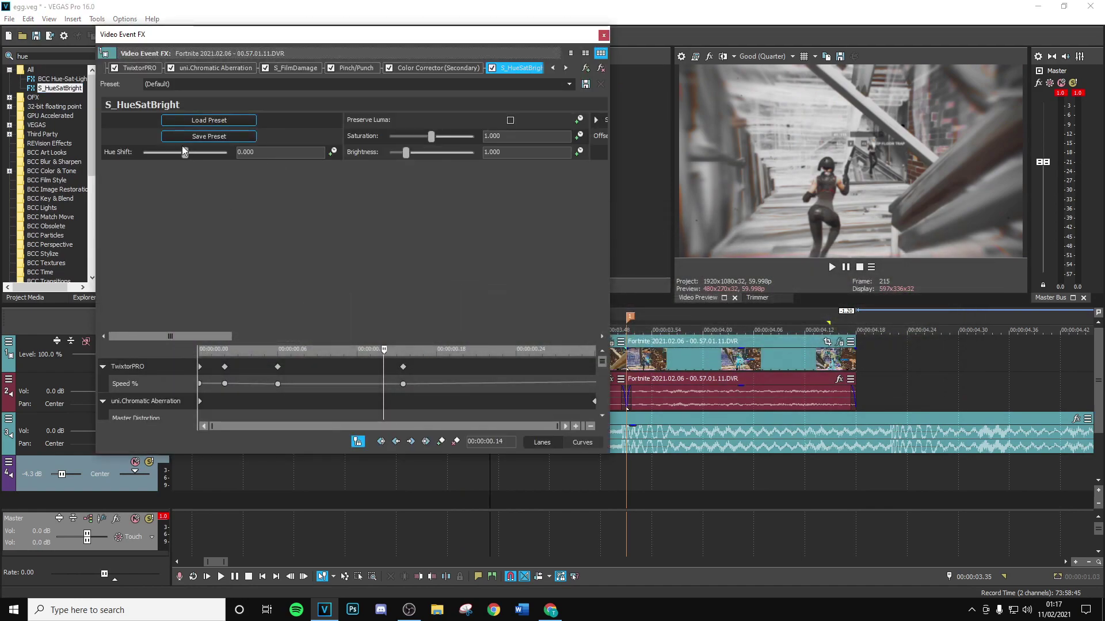
pyautogui.moveTo(185, 151); pyautogui.dragTo(207, 190)
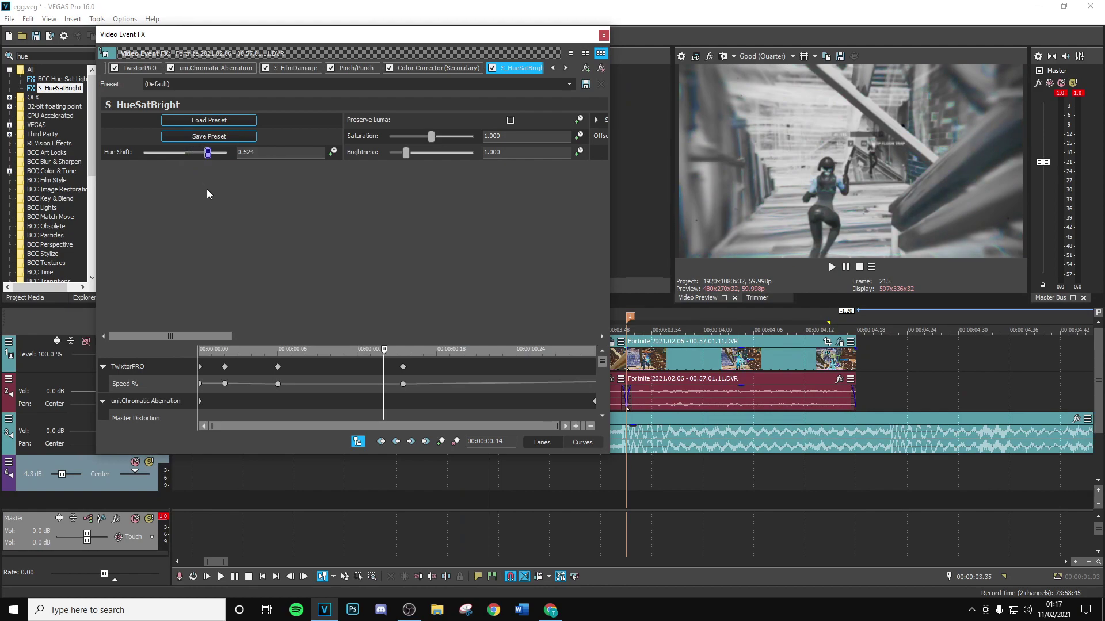
pyautogui.click(603, 35)
# Extend the first gameplay clip over the start of the middle clip to make a 0.07 crossfade.
pyautogui.click(396, 363)
pyautogui.click(353, 362)
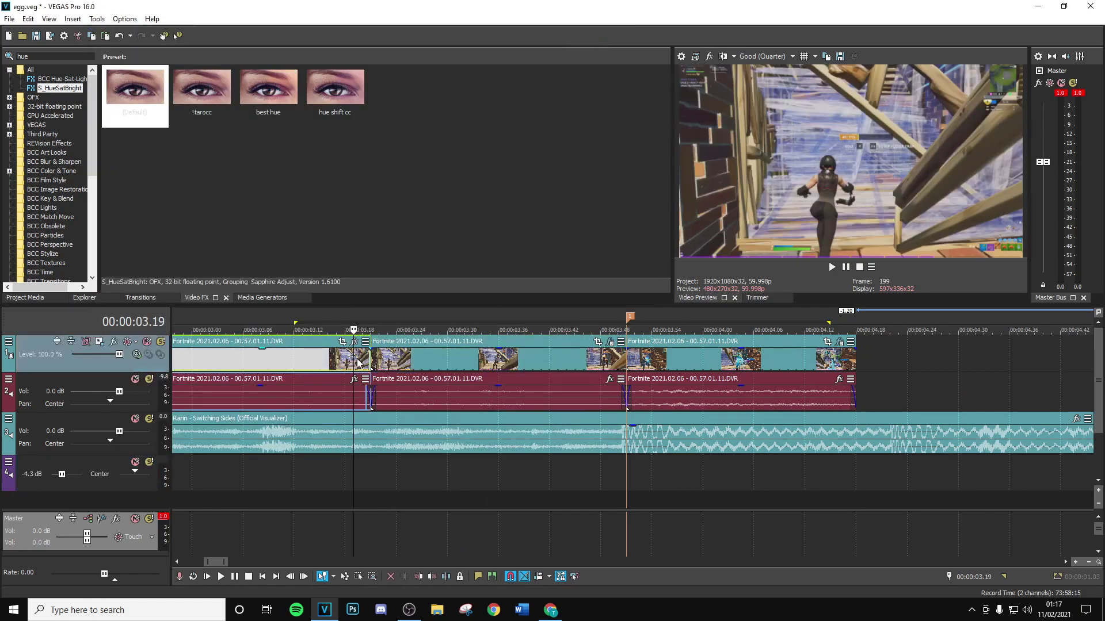
pyautogui.moveTo(370, 359); pyautogui.dragTo(425, 371)
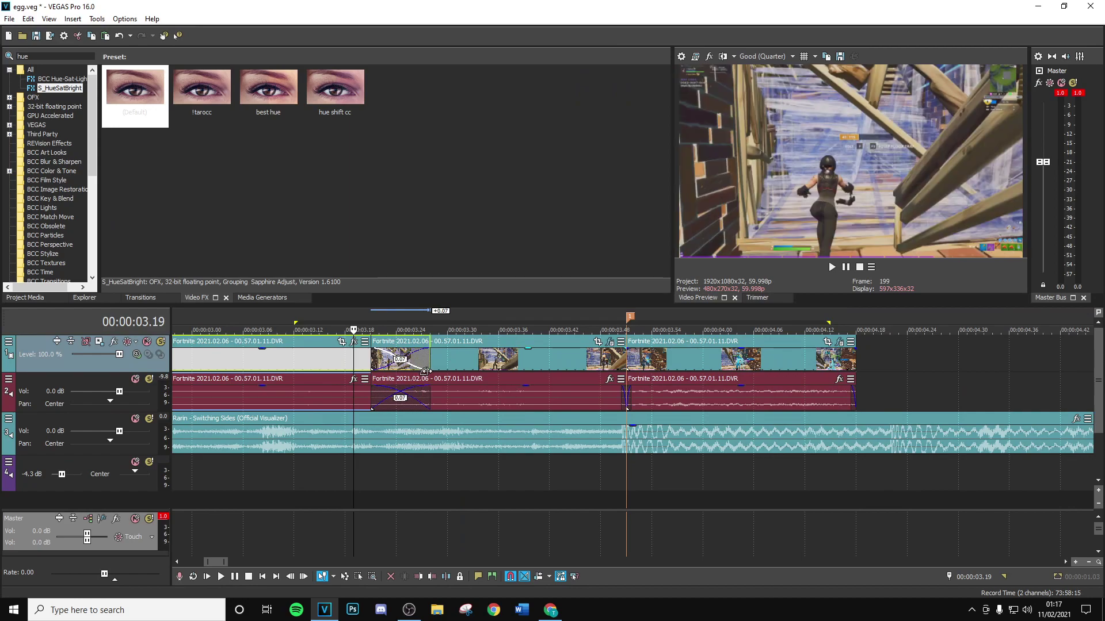
pyautogui.click(413, 369)
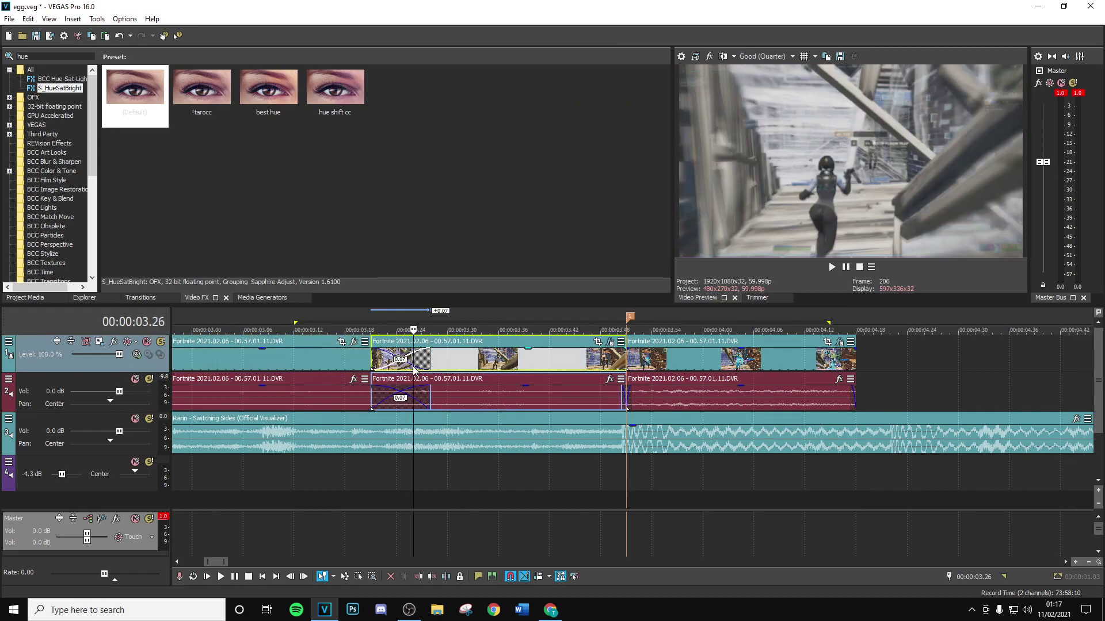
# Preview the crossfade and the desaturated build-up frame by frame.
pyautogui.press('Right')
pyautogui.press('Right')
pyautogui.press('Right')
pyautogui.press('Right')
pyautogui.press('Right')
pyautogui.press('Right')
pyautogui.press('Right')
pyautogui.press('Right')
pyautogui.press('Right')
pyautogui.press('Right')
pyautogui.press('Right')
pyautogui.press('Right')
pyautogui.press('Right')
pyautogui.press('Right')
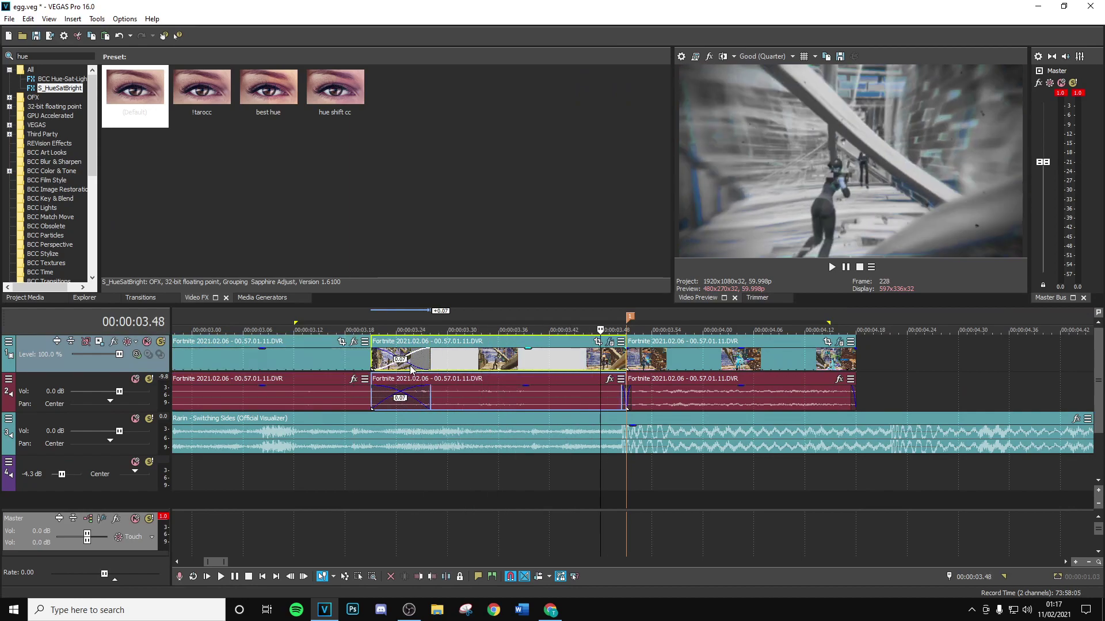
pyautogui.click(481, 367)
pyautogui.press('Right')
pyautogui.press('Right')
pyautogui.press('Right')
pyautogui.press('Right')
pyautogui.press('Right')
# Split the song at the middle gameplay clip's start and again at the beat drop marker.
pyautogui.click(374, 443)
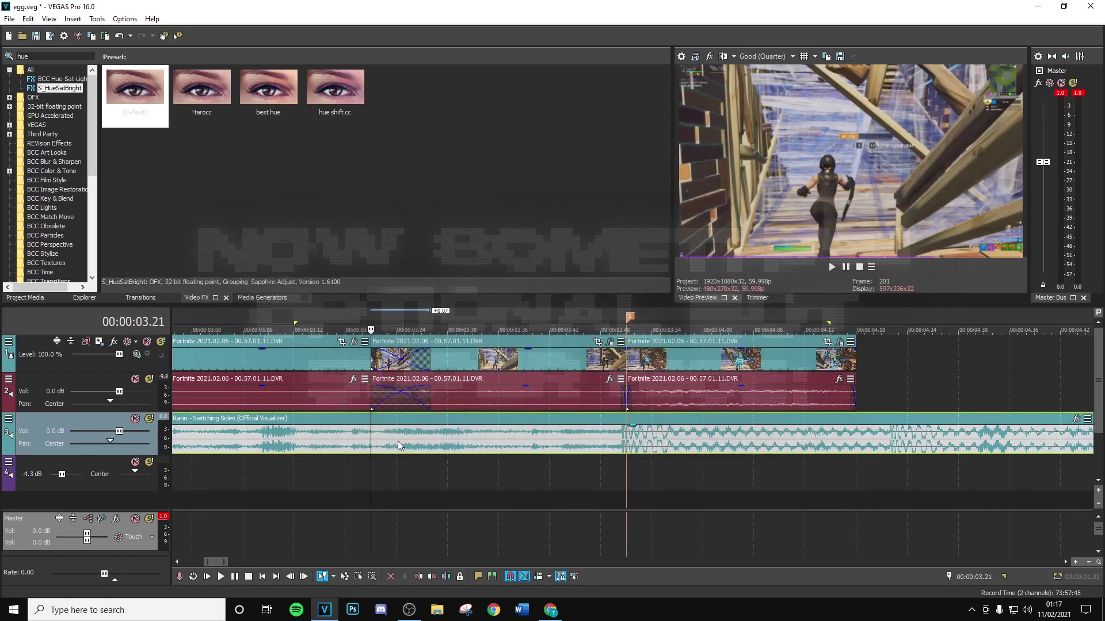
pyautogui.rightClick(398, 440)
pyautogui.click(441, 365)
pyautogui.rightClick(651, 436)
pyautogui.click(683, 365)
# Add the Amplitude Modulation effect to the song section under the middle clip and choose a preset for it.
pyautogui.click(394, 445)
pyautogui.click(395, 441)
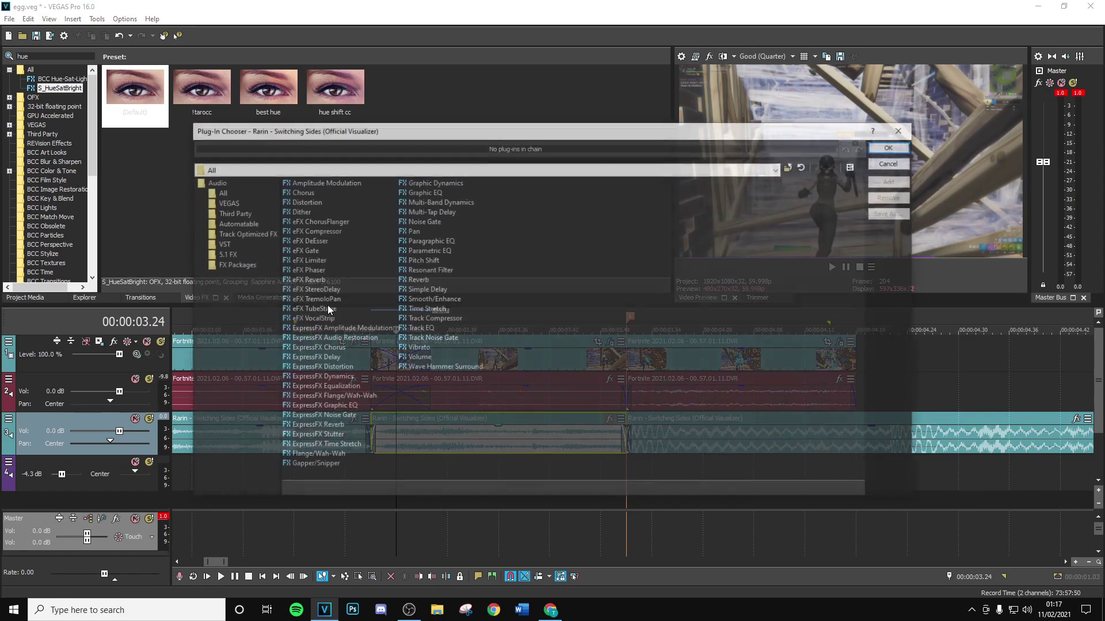
pyautogui.click(892, 147)
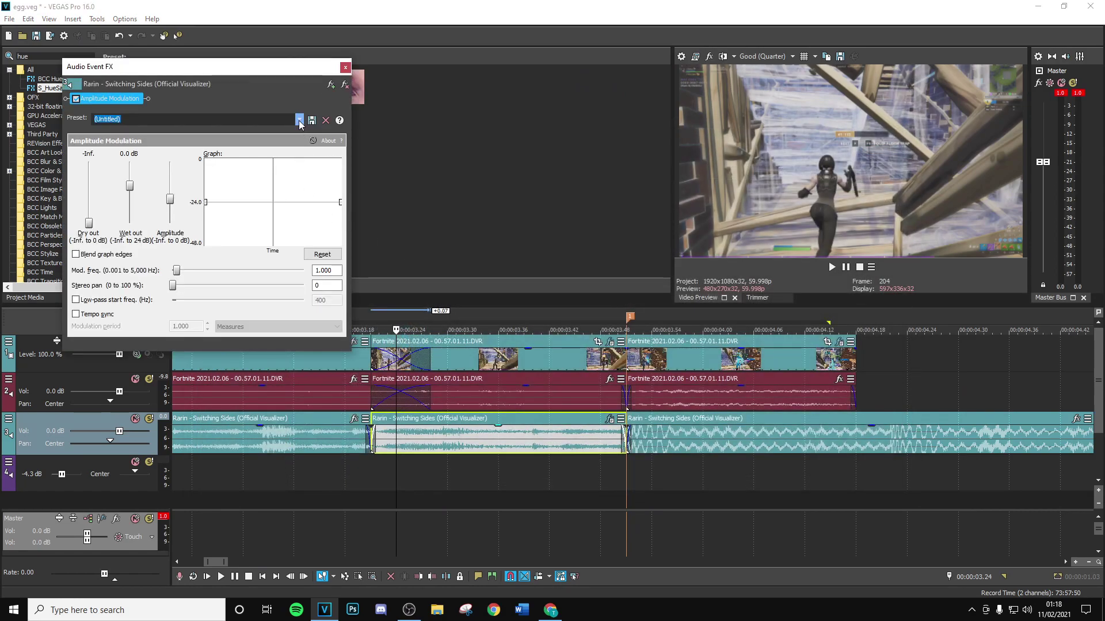
pyautogui.click(299, 120)
pyautogui.click(192, 202)
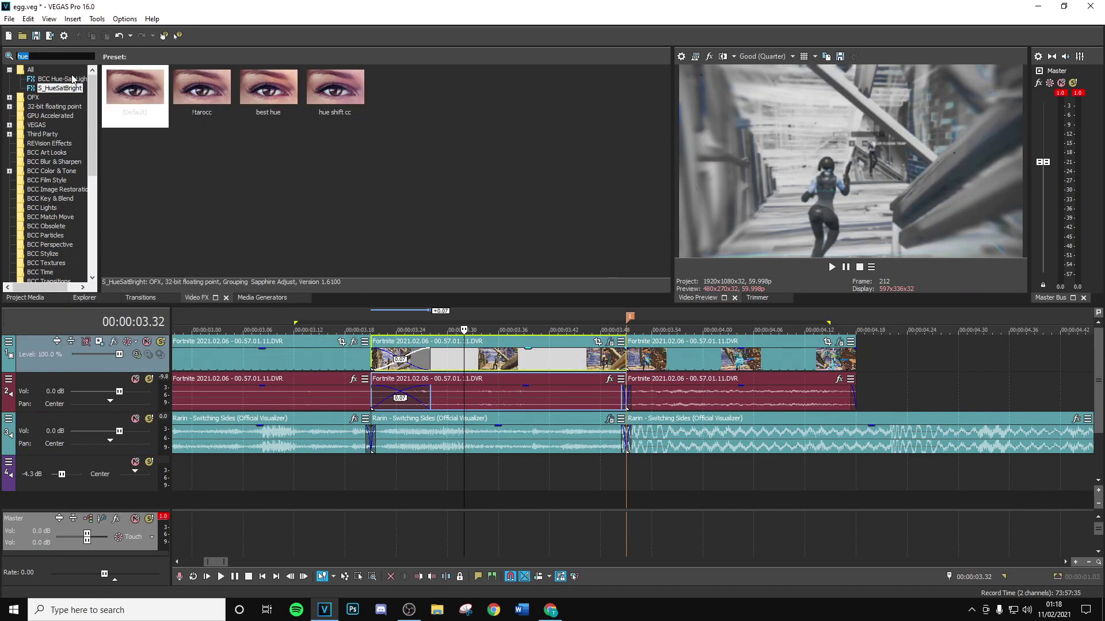
# Find S_Flicker, add its taro dim flicker for song switch preset to the middle gameplay clip, and close the effect settings.
pyautogui.write('flicker')
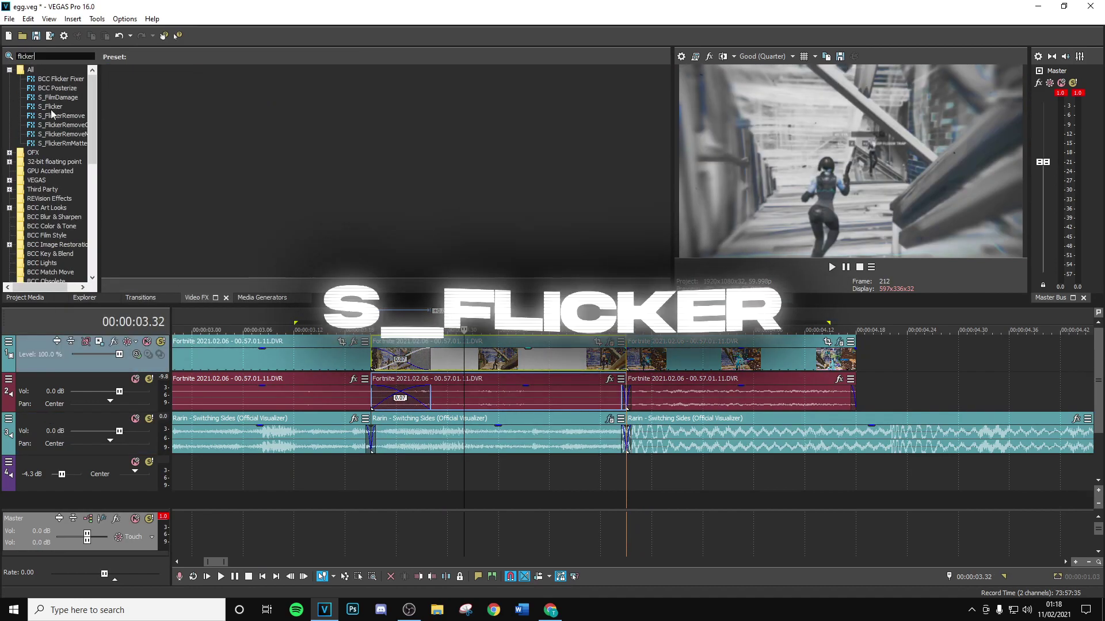
pyautogui.click(53, 106)
pyautogui.click(329, 160)
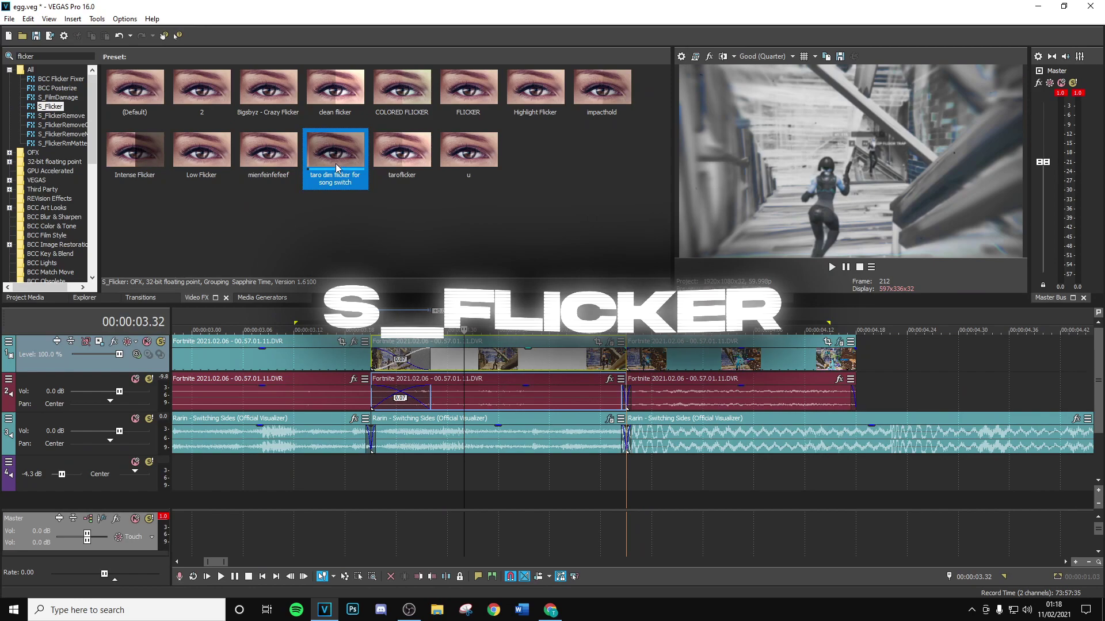
pyautogui.moveTo(331, 161); pyautogui.dragTo(465, 360)
pyautogui.moveTo(167, 336); pyautogui.dragTo(541, 328)
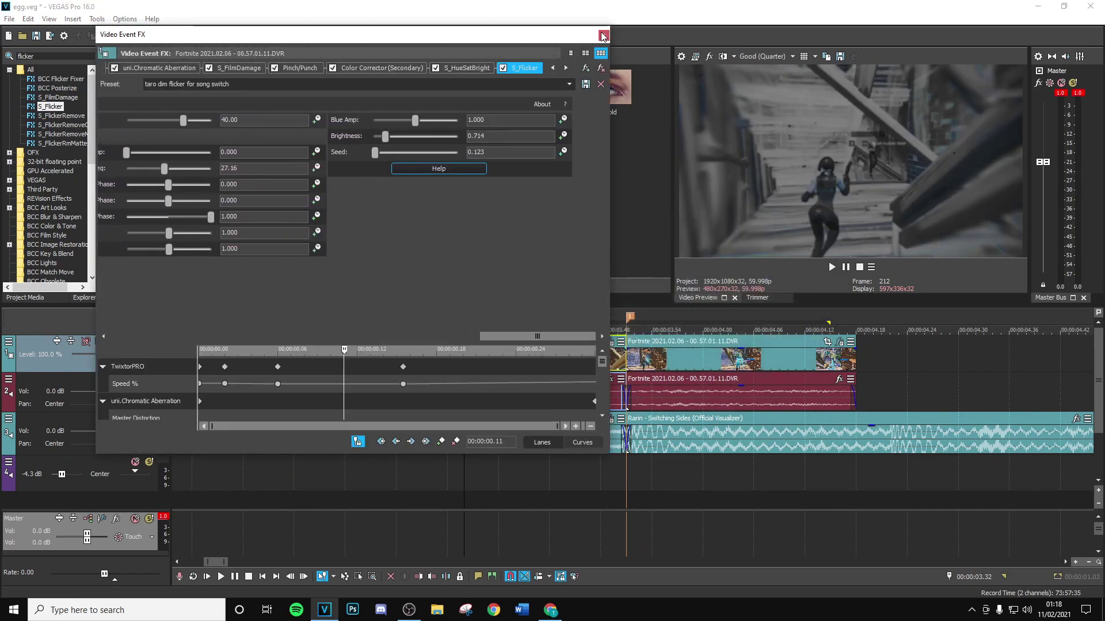
pyautogui.click(602, 37)
# Preview the flickering build-up from the middle clip through the beat drop marker.
pyautogui.click(422, 487)
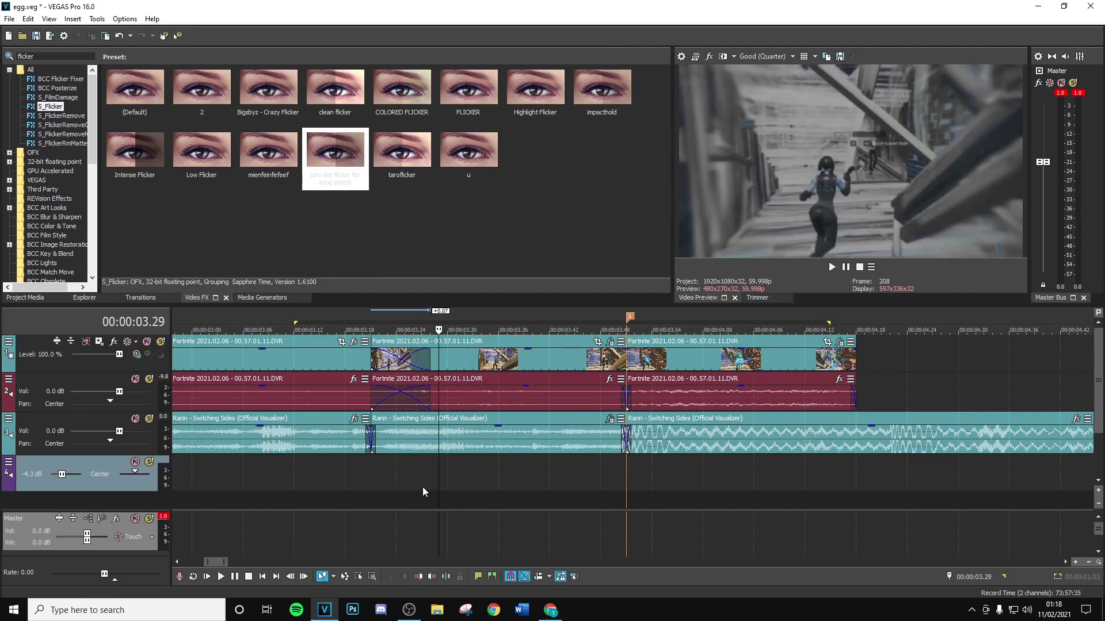
pyautogui.press('Right')
pyautogui.press('Right')
pyautogui.press('Right')
pyautogui.press('Right')
pyautogui.press('Right')
pyautogui.press('Right')
pyautogui.press('Right')
pyautogui.press('Right')
pyautogui.press('Right')
pyautogui.press('Right')
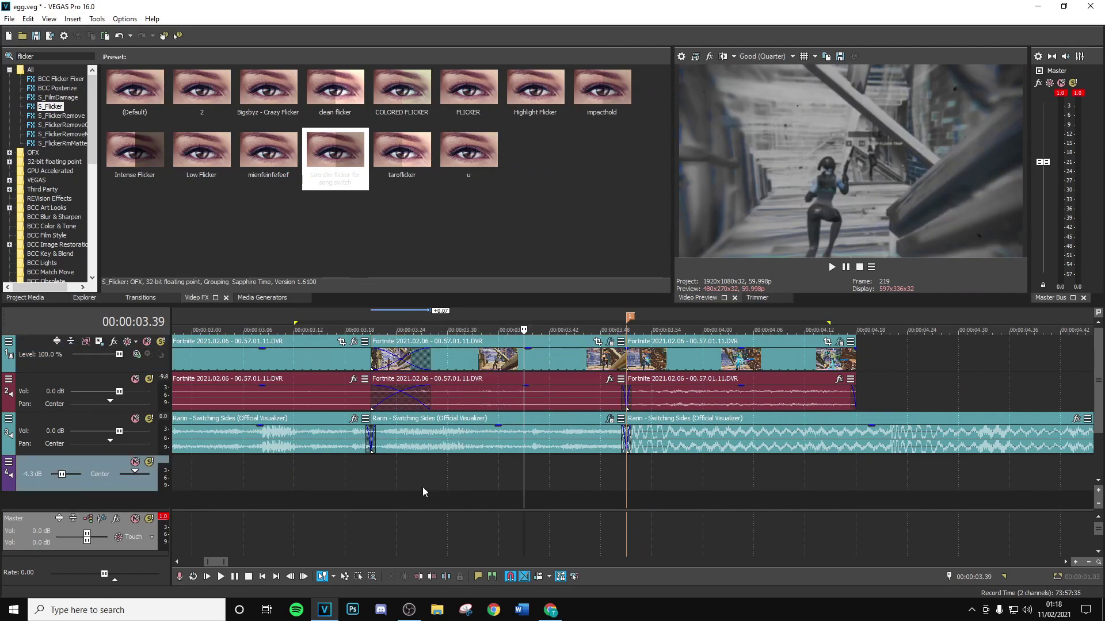
pyautogui.press('Left')
pyautogui.press('Left')
pyautogui.press('Left')
pyautogui.press('Left')
pyautogui.press('Left')
pyautogui.press('Left')
pyautogui.press('Left')
pyautogui.press('Left')
pyautogui.press('Right')
pyautogui.press('Right')
pyautogui.press('Right')
pyautogui.press('Right')
pyautogui.press('Right')
pyautogui.press('Right')
pyautogui.press('Right')
pyautogui.press('Right')
pyautogui.press('Right')
pyautogui.press('Right')
pyautogui.press('Right')
pyautogui.press('Right')
pyautogui.press('Right')
pyautogui.press('Right')
pyautogui.press('Right')
pyautogui.press('Right')
pyautogui.press('Right')
pyautogui.press('Right')
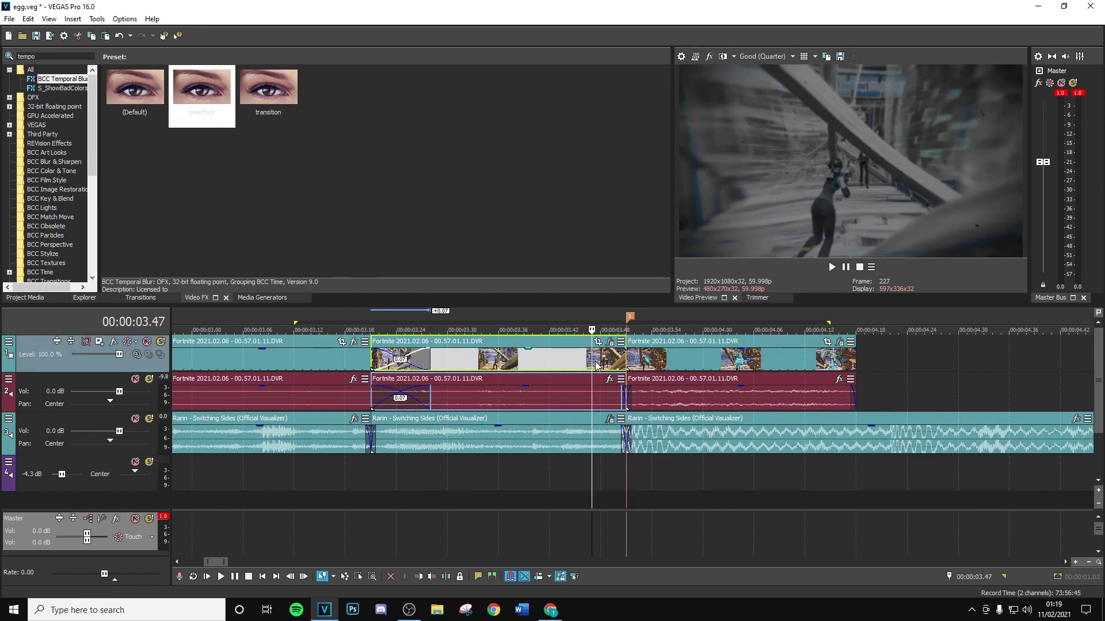
pyautogui.click(532, 367)
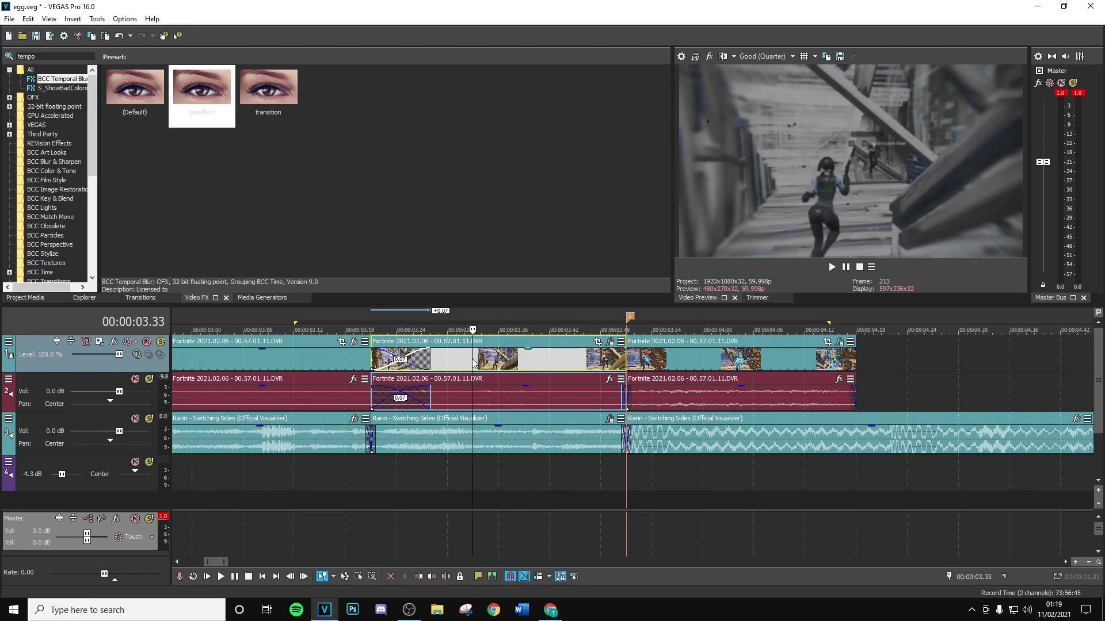
pyautogui.press('Return')
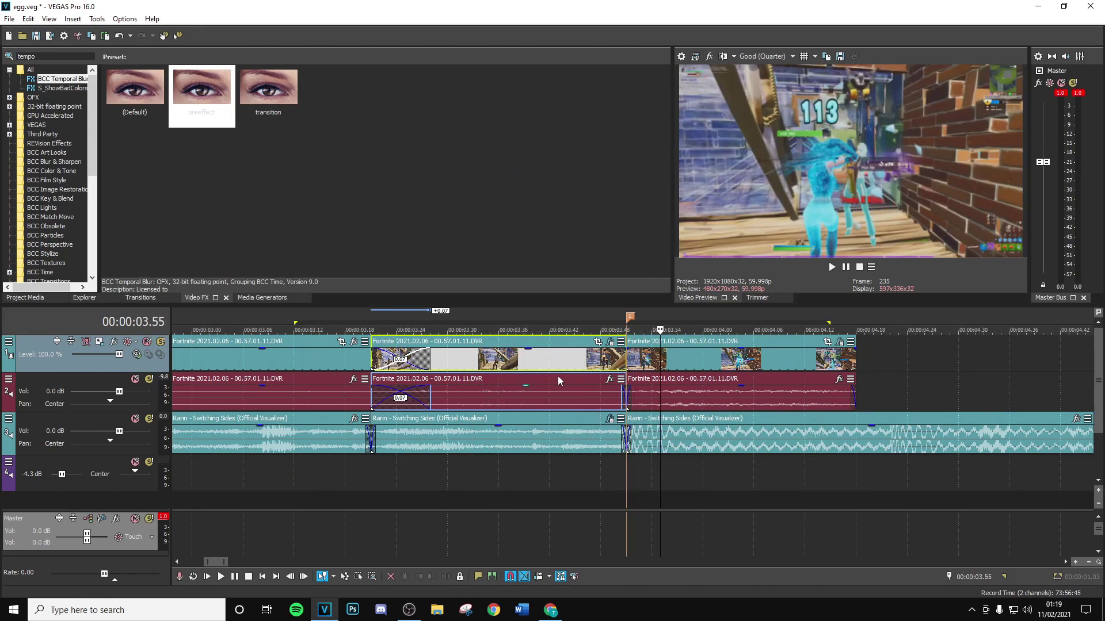
# Find the S_Shake effect and add its taroyshake preset to the gameplay clip starting at the beat drop marker.
pyautogui.click(626, 356)
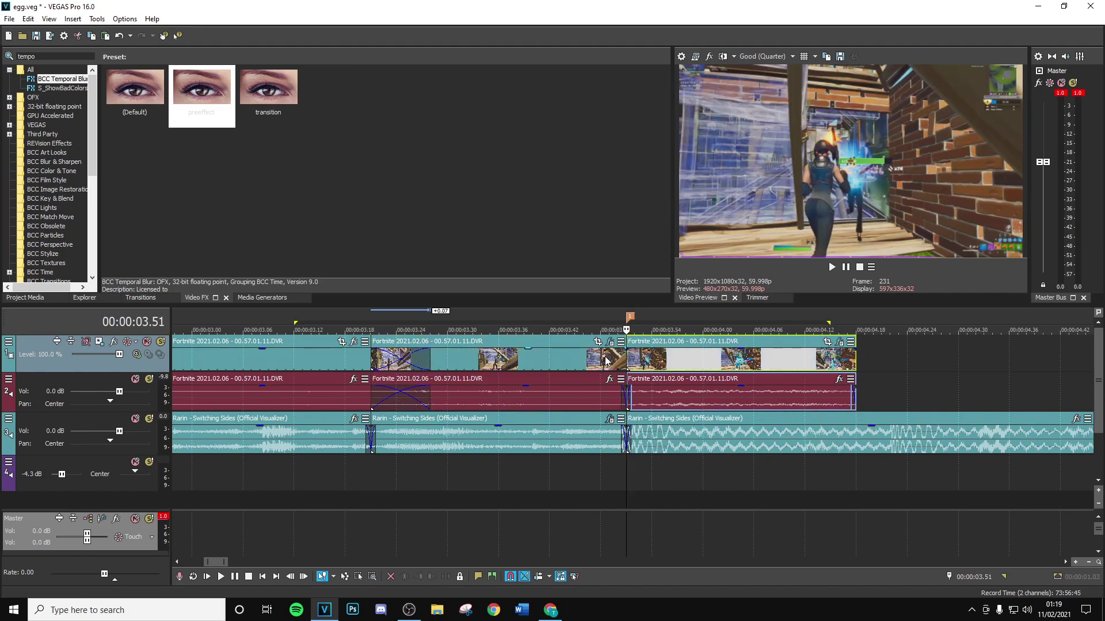
pyautogui.doubleClick(43, 57)
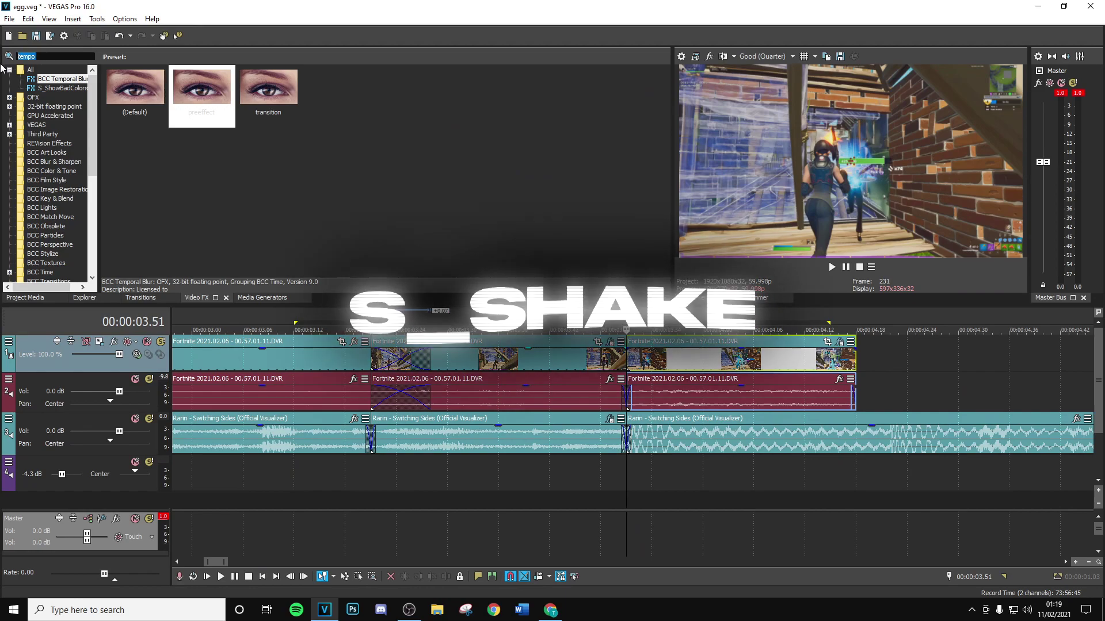
pyautogui.write('shake')
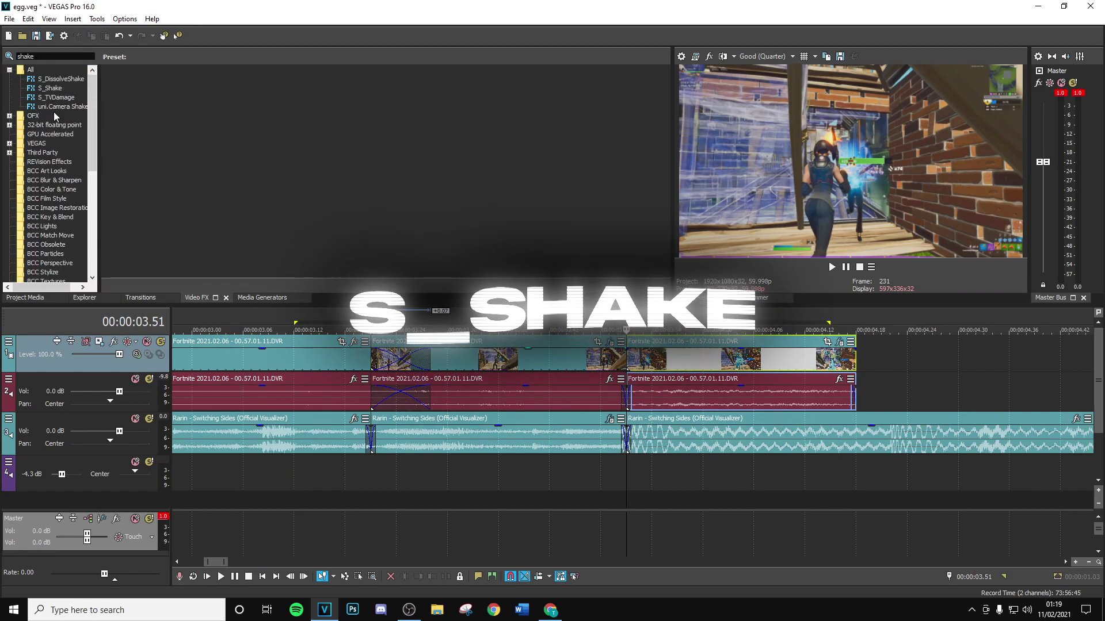
pyautogui.click(53, 87)
pyautogui.scroll(-10, 293, 164)
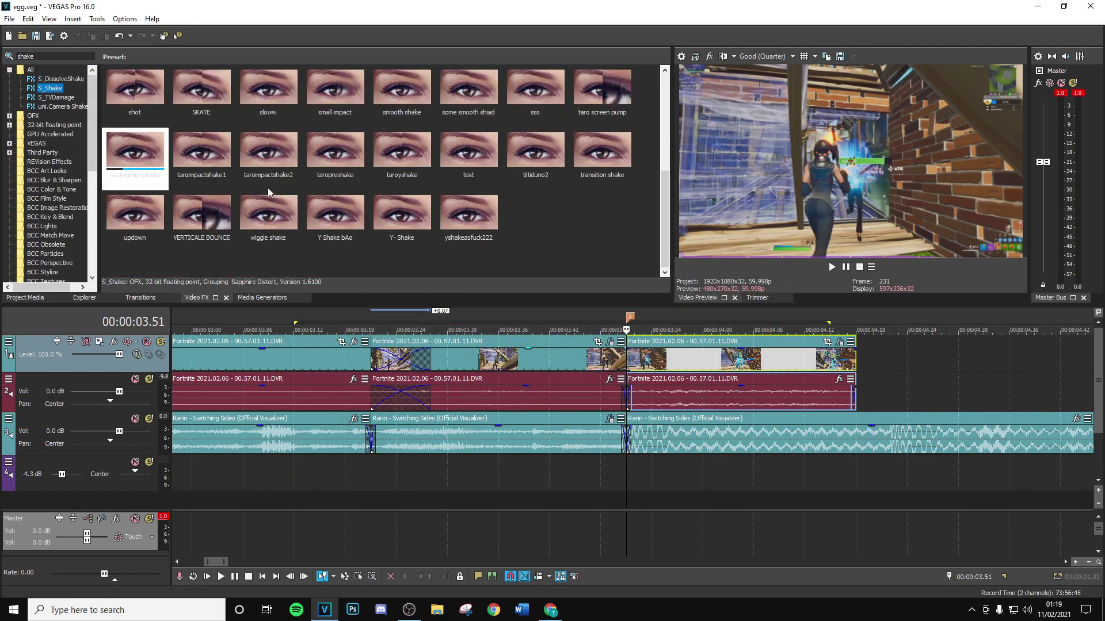
pyautogui.moveTo(406, 160); pyautogui.dragTo(682, 361)
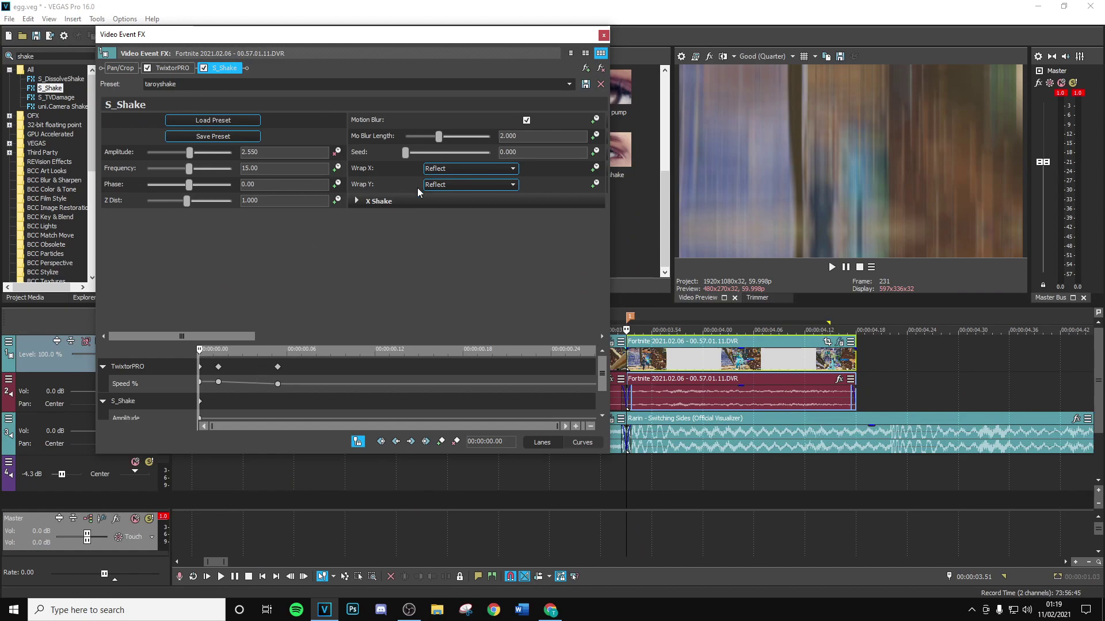
# Examine the X, Y, Z and Tilt Shake settings of the taroyshake preset.
pyautogui.click(357, 201)
pyautogui.hscroll(5, 217, 336)
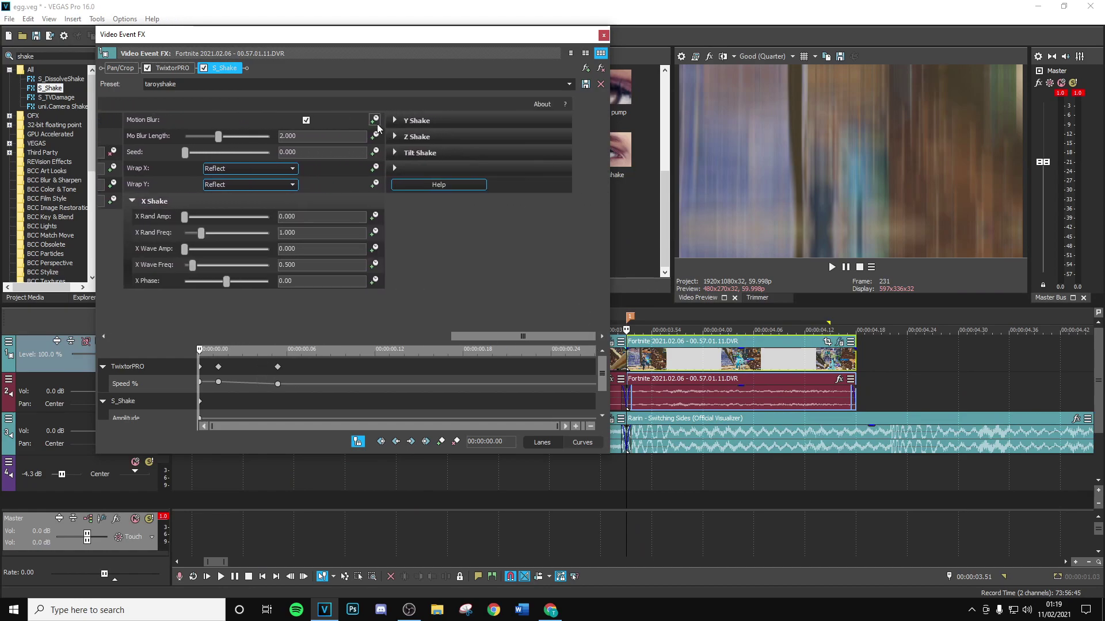
pyautogui.click(395, 121)
pyautogui.click(394, 217)
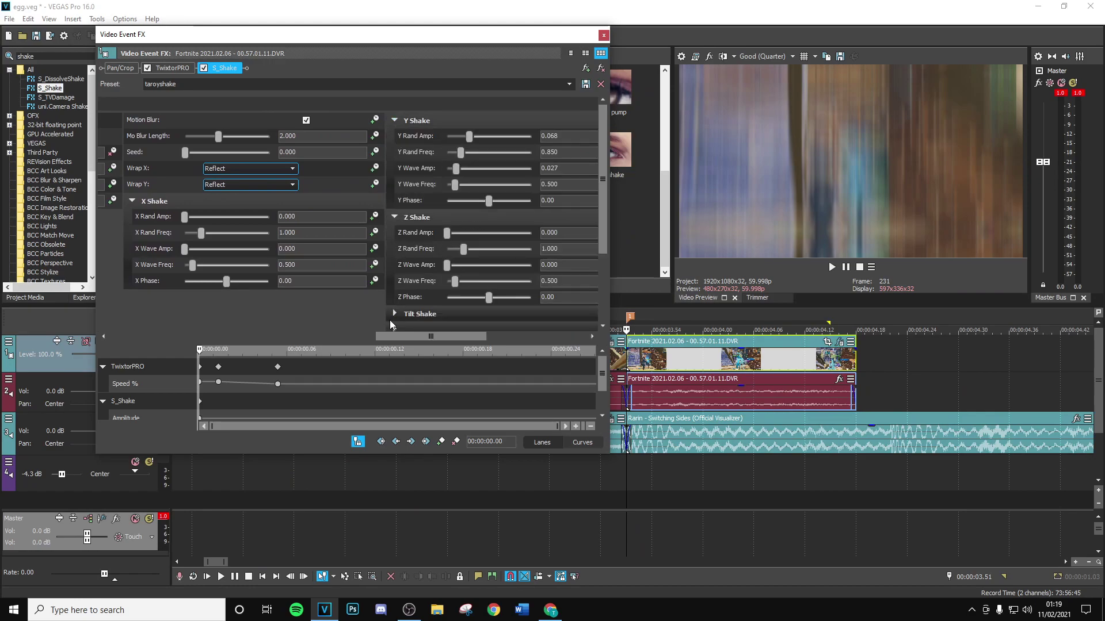
pyautogui.click(399, 313)
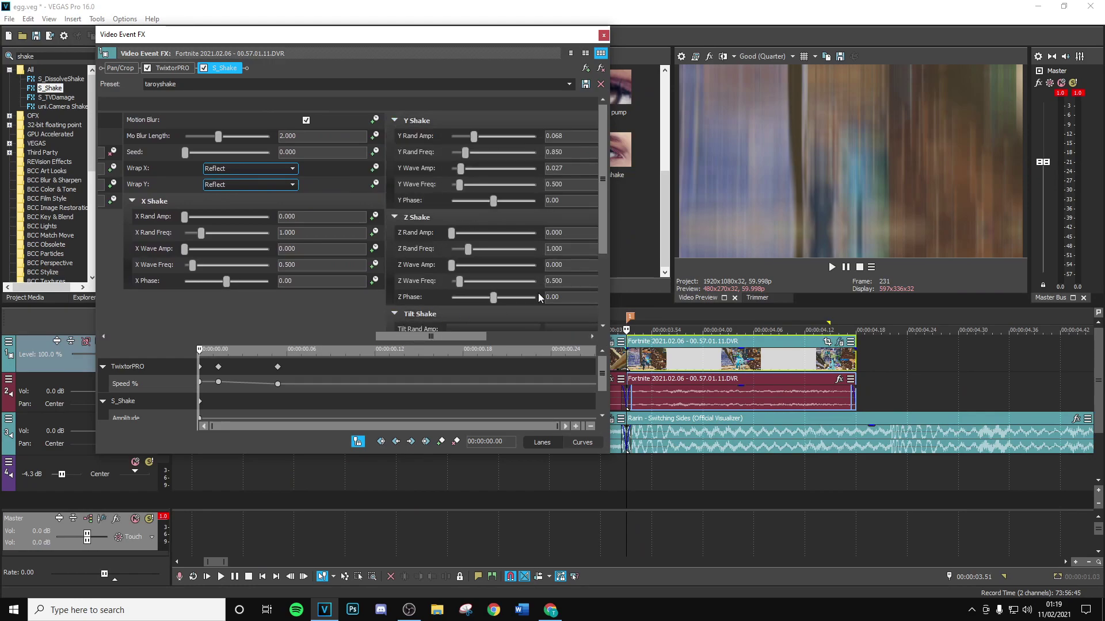
pyautogui.moveTo(599, 158)
pyautogui.mouseDown()
pyautogui.moveTo(617, 313)
pyautogui.moveTo(608, 151)
pyautogui.mouseUp()
pyautogui.moveTo(449, 336); pyautogui.dragTo(184, 336)
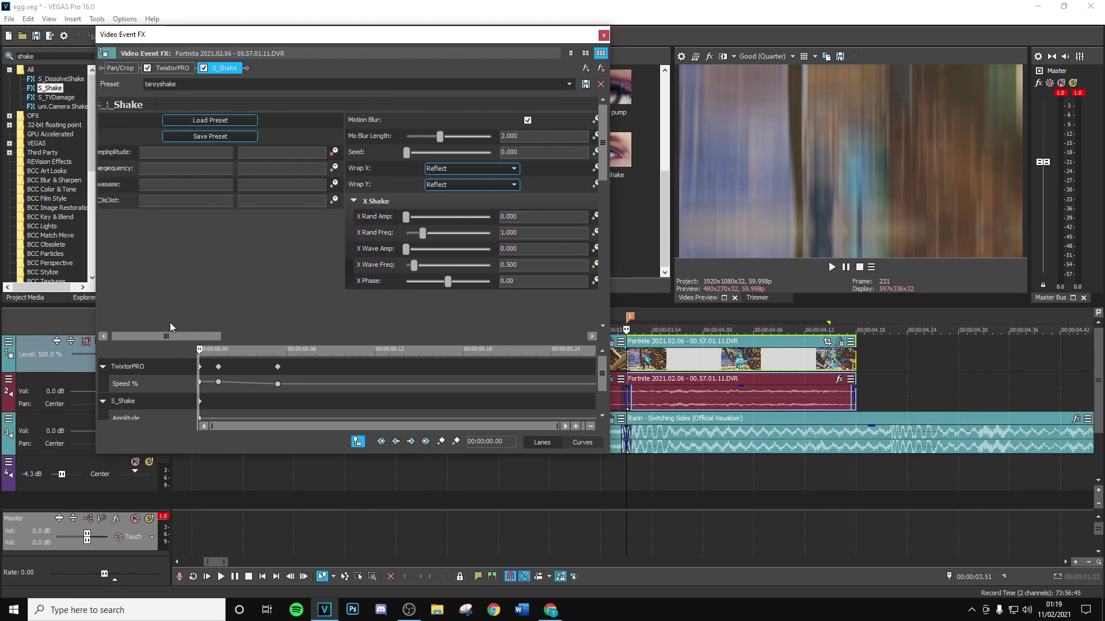
# Keyframe the taroyshake amplitude to 0 at 8 frames into the clip.
pyautogui.press('Right')
pyautogui.press('Right')
pyautogui.press('Right')
pyautogui.press('Right')
pyautogui.press('Right')
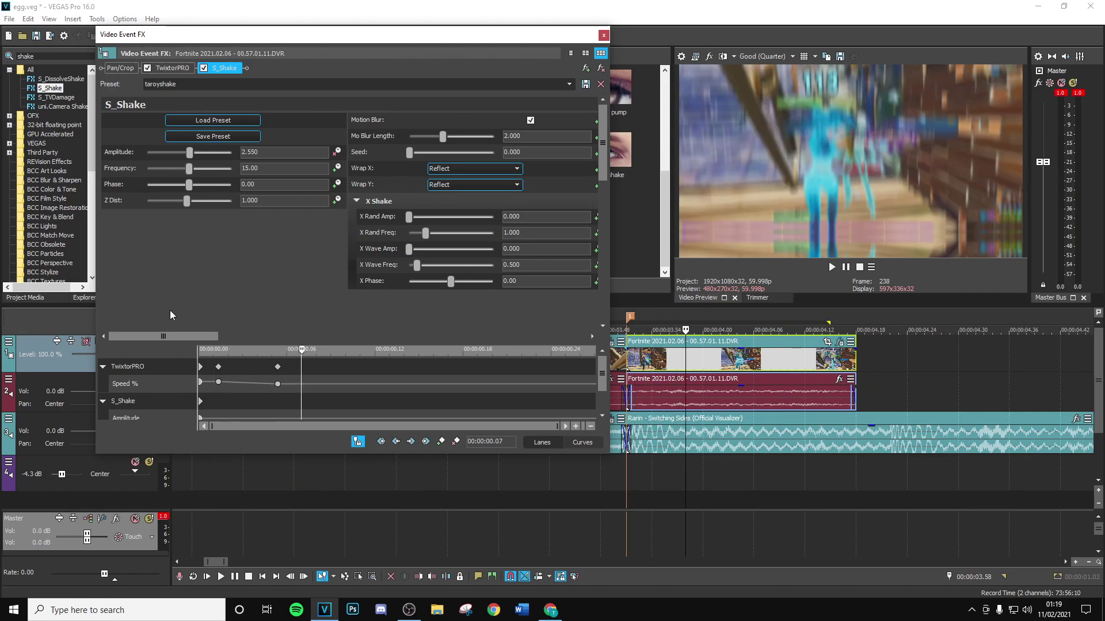
pyautogui.click(267, 152)
pyautogui.write('0')
pyautogui.press('Return')
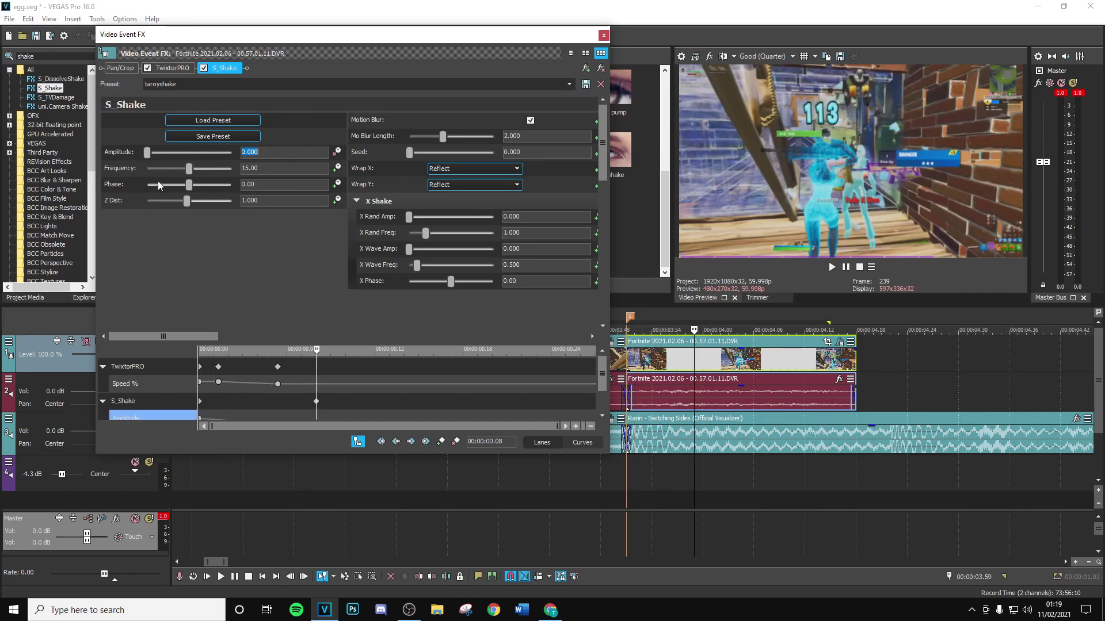
# Keyframe the taroyshake amplitude to 2 at 6 frames into the clip and close the effect settings.
pyautogui.moveTo(316, 350); pyautogui.dragTo(183, 352)
pyautogui.press('Right')
pyautogui.press('Right')
pyautogui.press('Right')
pyautogui.press('Right')
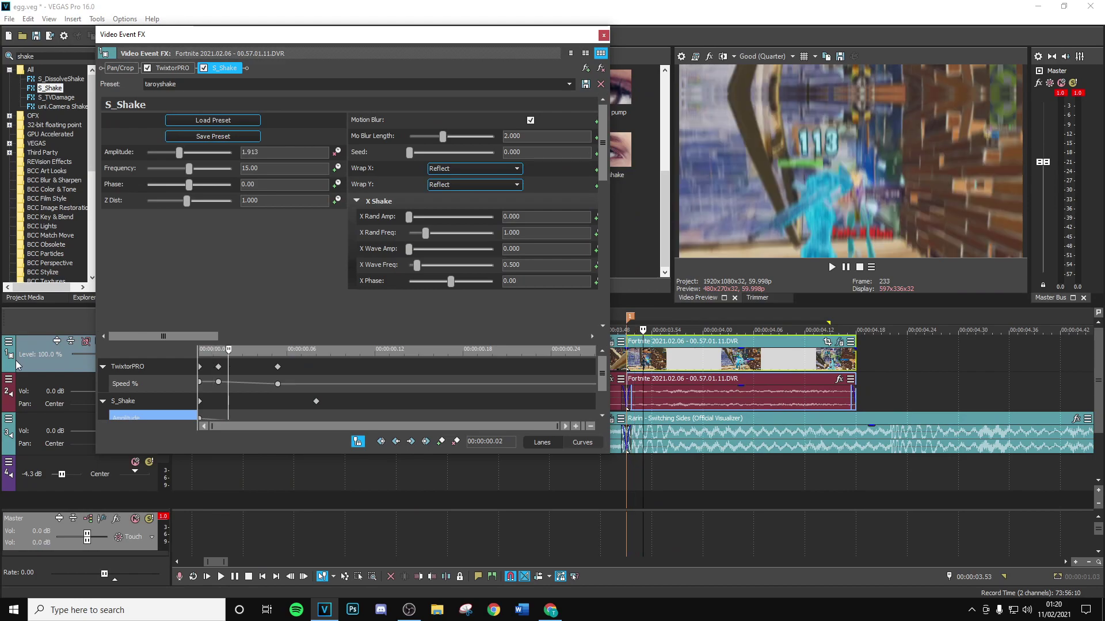
pyautogui.press('Right')
pyautogui.press('Right')
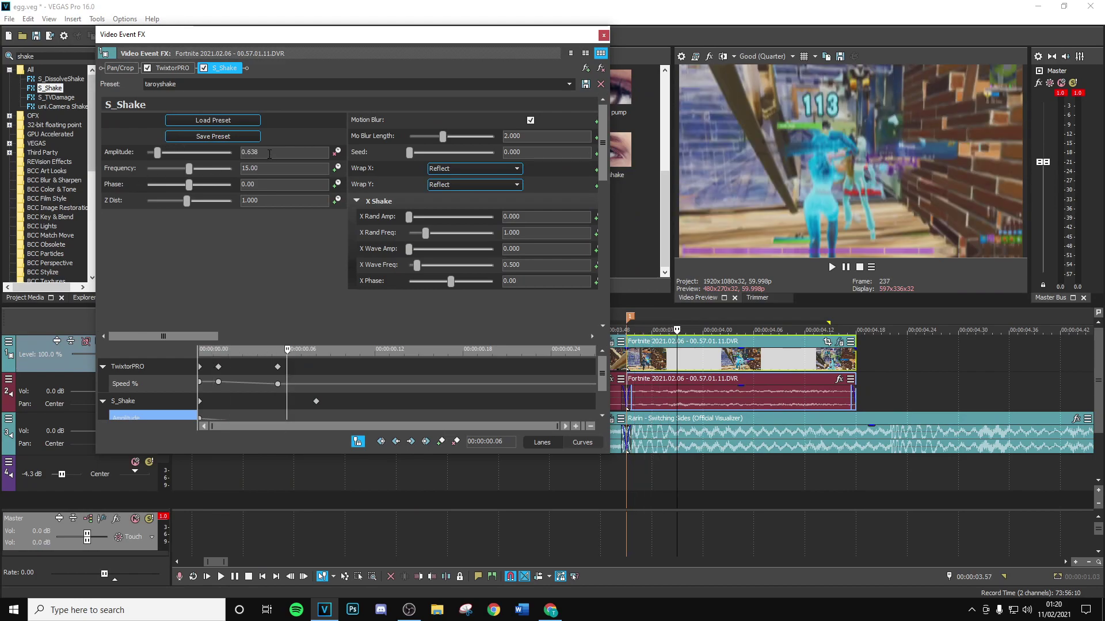
pyautogui.write('2')
pyautogui.press('Return')
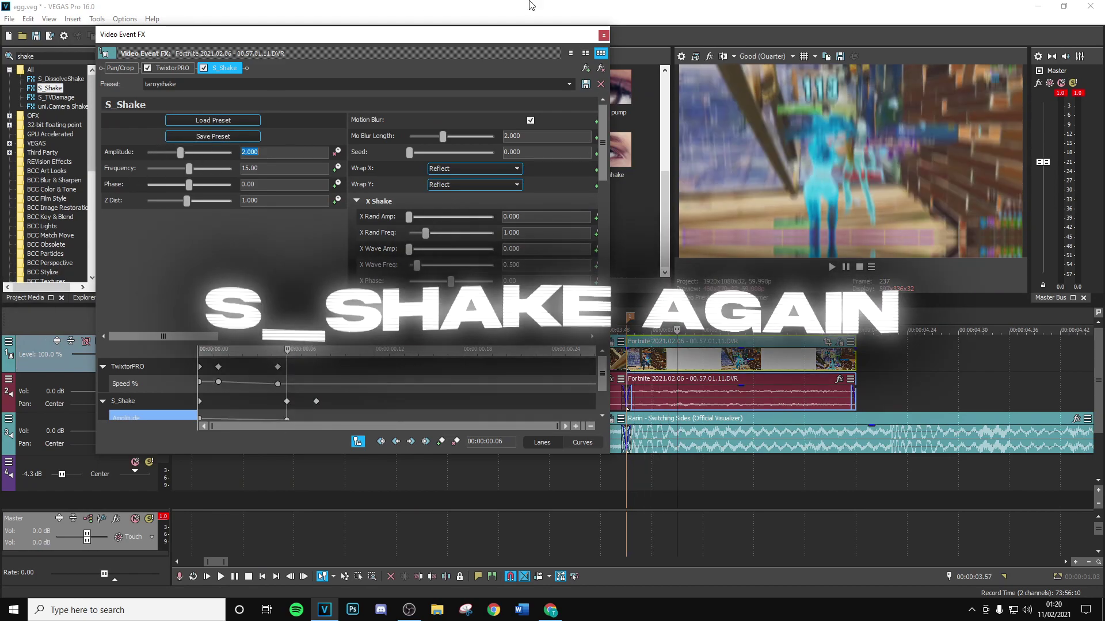
pyautogui.click(603, 35)
# Add a second S_Shake with the tarohighlightshake preset to the post-drop clip and enable animation of its amplitude.
pyautogui.press('Left')
pyautogui.press('Left')
pyautogui.press('Left')
pyautogui.press('Left')
pyautogui.press('Left')
pyautogui.press('Left')
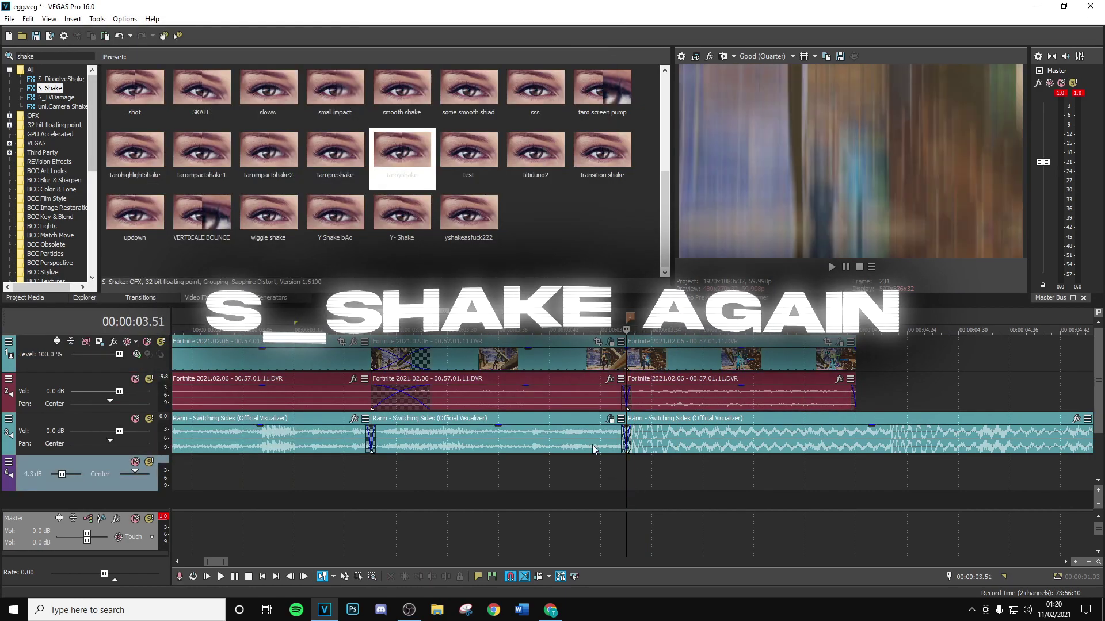
pyautogui.moveTo(131, 155); pyautogui.dragTo(678, 358)
pyautogui.click(338, 152)
# Examine the X, Y, Z and Tilt Shake settings of the tarohighlightshake preset.
pyautogui.click(357, 201)
pyautogui.moveTo(182, 338); pyautogui.dragTo(521, 339)
pyautogui.click(415, 120)
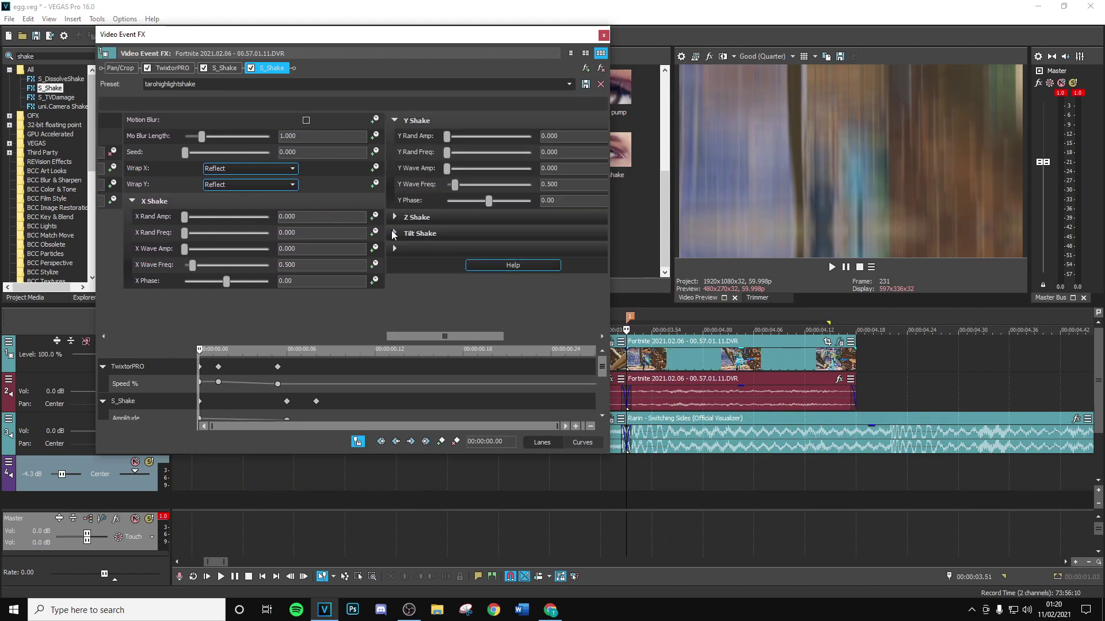
pyautogui.click(394, 218)
pyautogui.click(398, 313)
pyautogui.moveTo(603, 164)
pyautogui.mouseDown()
pyautogui.moveTo(610, 311)
pyautogui.moveTo(604, 161)
pyautogui.mouseUp()
pyautogui.moveTo(427, 337); pyautogui.dragTo(80, 297)
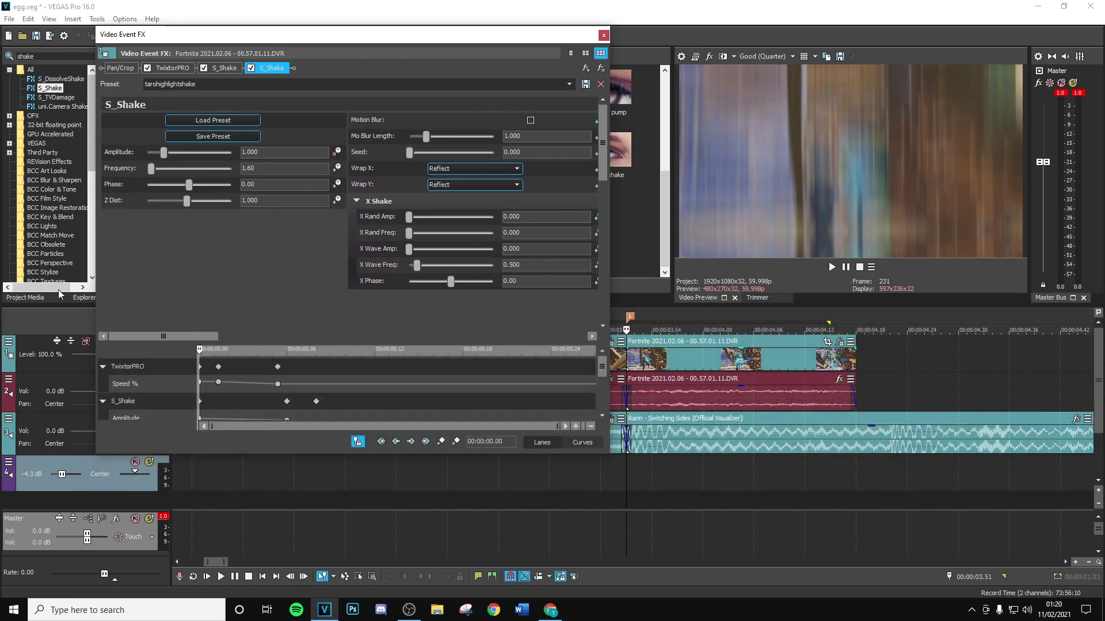
# Keyframe the second shake's amplitude to 0 at 14 frames into the clip and close the effect settings.
pyautogui.moveTo(198, 347); pyautogui.dragTo(404, 349)
pyautogui.moveTo(163, 152); pyautogui.dragTo(146, 152)
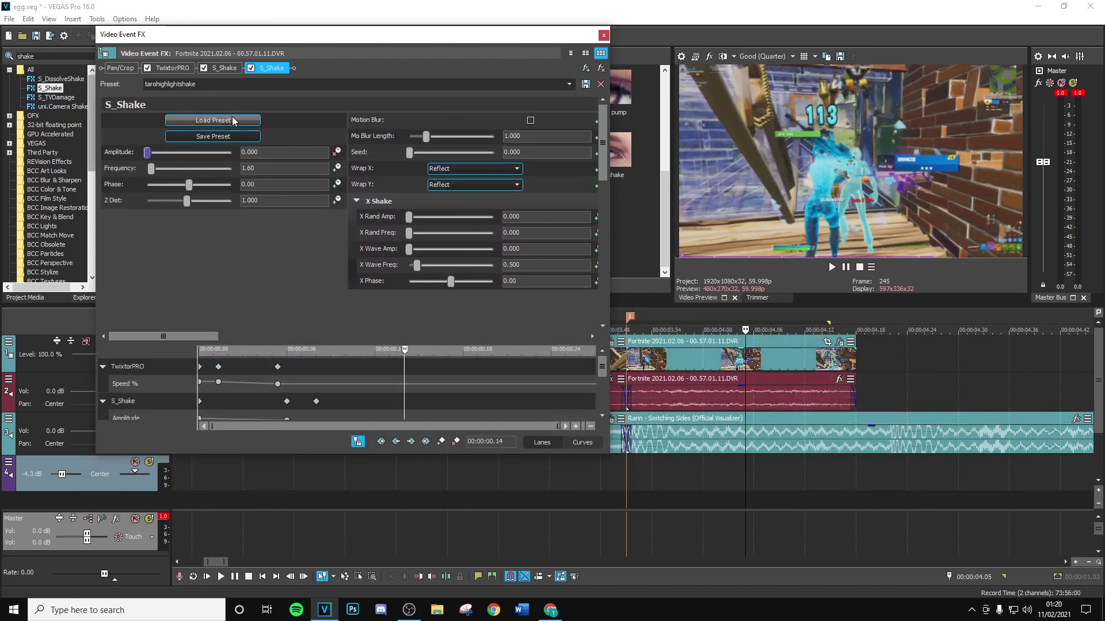
pyautogui.click(602, 36)
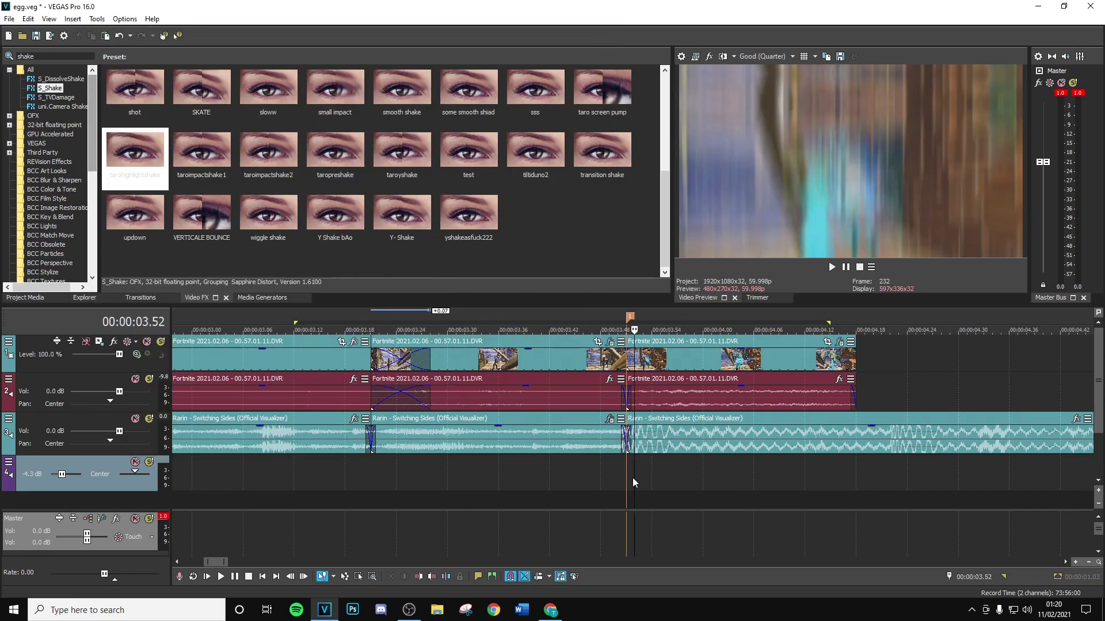
# Find the S_Glow effect and add its fdfdf preset to the post-drop clip.
pyautogui.doubleClick(43, 55)
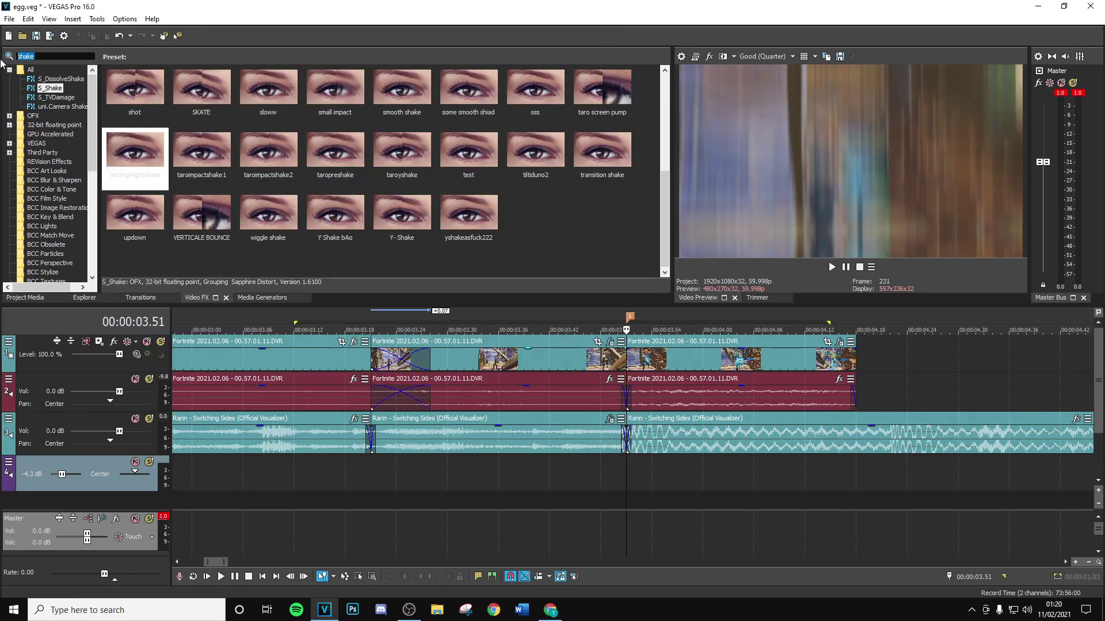
pyautogui.write('glow')
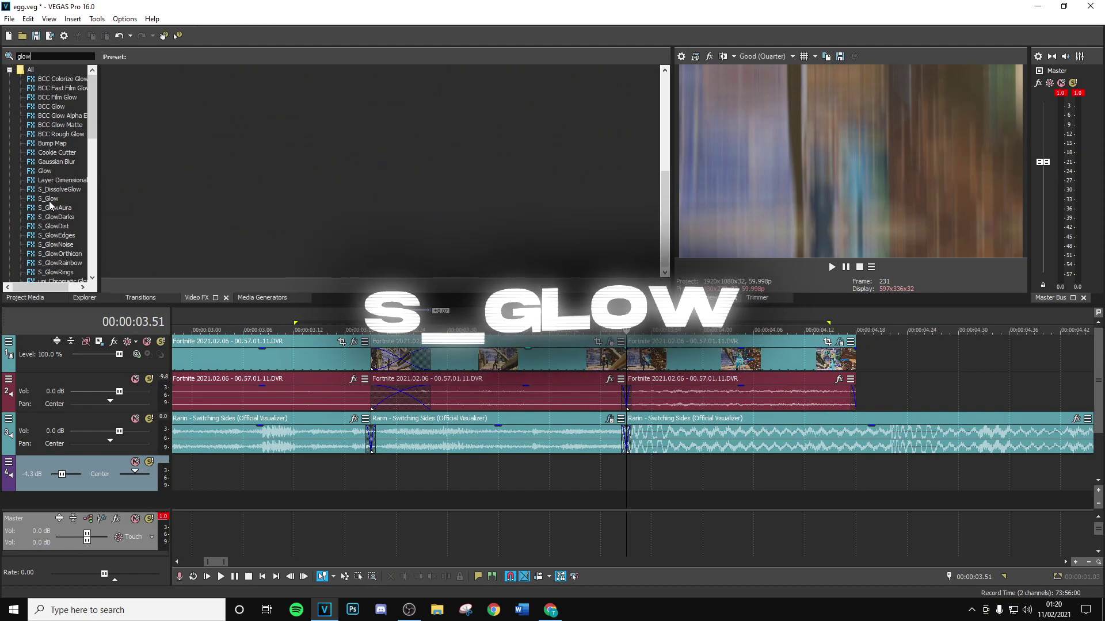
pyautogui.click(50, 202)
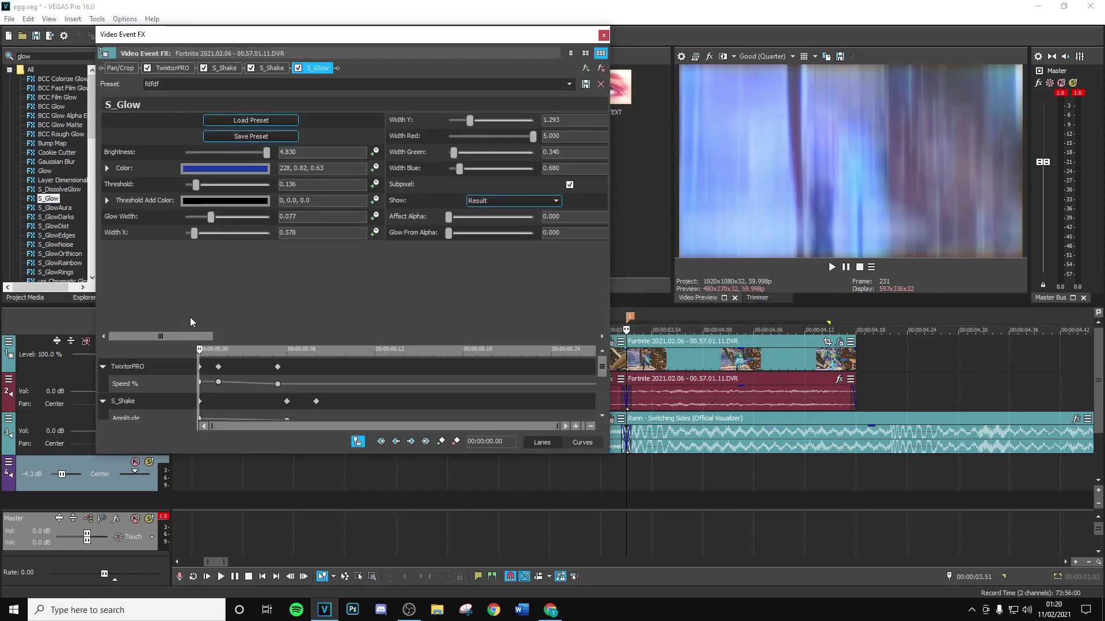
pyautogui.moveTo(172, 333); pyautogui.dragTo(133, 291)
# Shift the glow color to a lighter blue with HSV values 216, 0.82, 0.63.
pyautogui.click(244, 171)
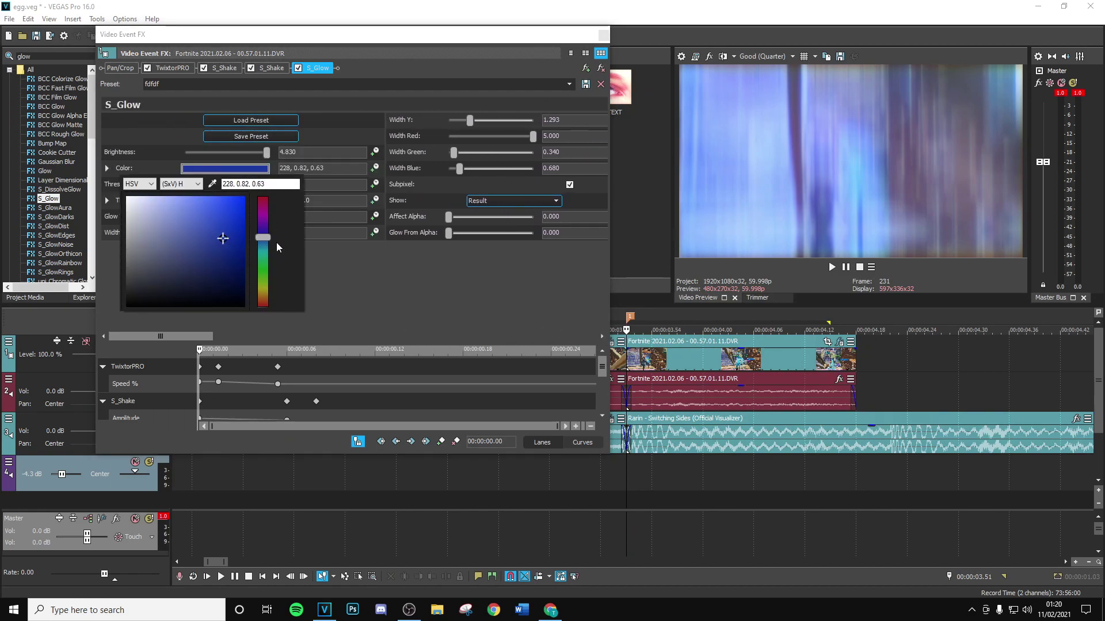
pyautogui.moveTo(264, 237); pyautogui.dragTo(266, 244)
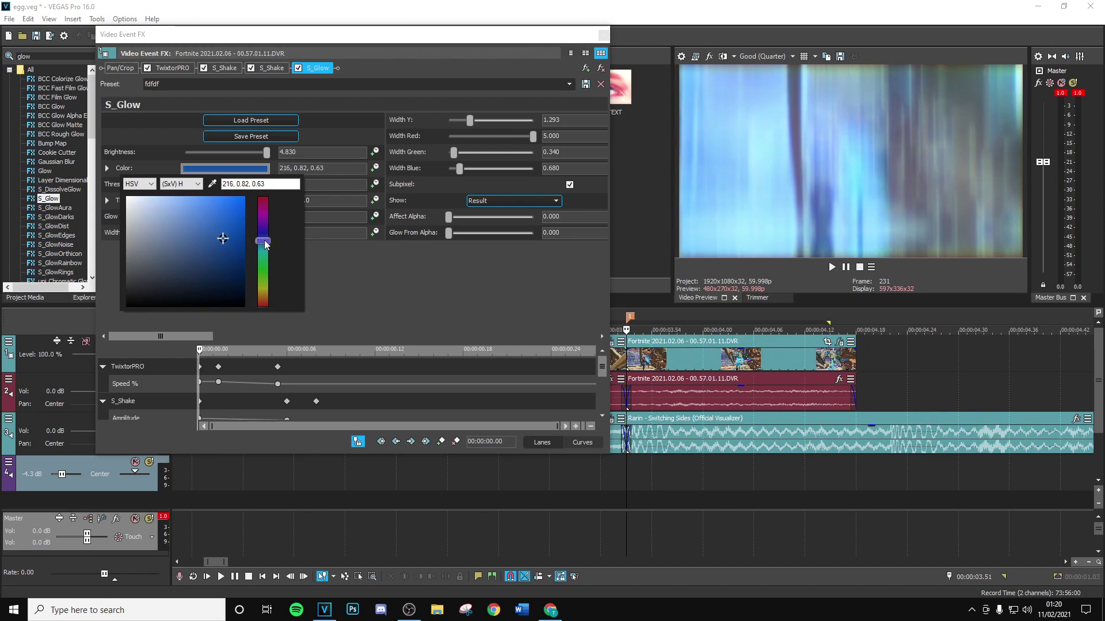
pyautogui.click(358, 149)
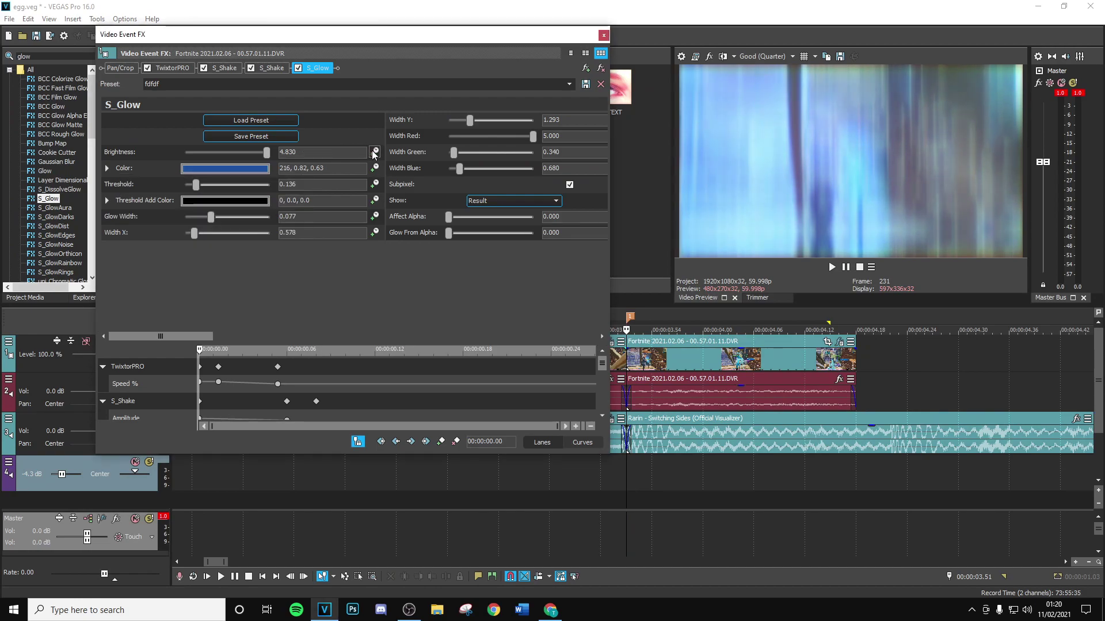
# Keyframe the glow brightness down to 0 at 10 frames into the clip and close the effect settings.
pyautogui.moveTo(201, 349); pyautogui.dragTo(346, 370)
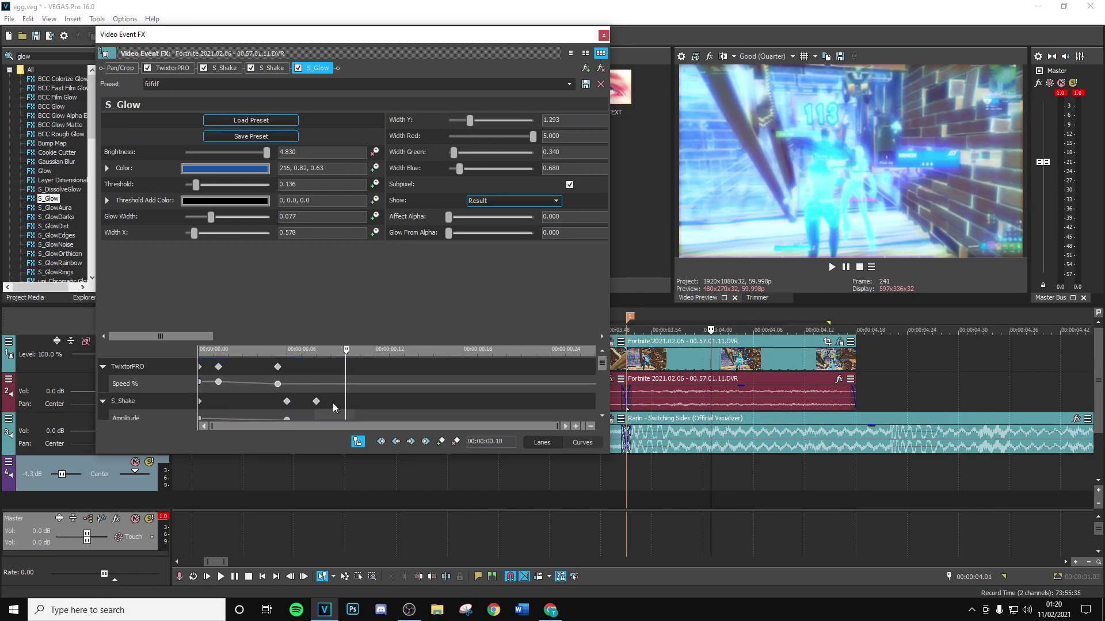
pyautogui.moveTo(603, 365)
pyautogui.mouseDown()
pyautogui.moveTo(602, 392)
pyautogui.moveTo(601, 351)
pyautogui.mouseUp()
pyautogui.moveTo(266, 153); pyautogui.dragTo(125, 95)
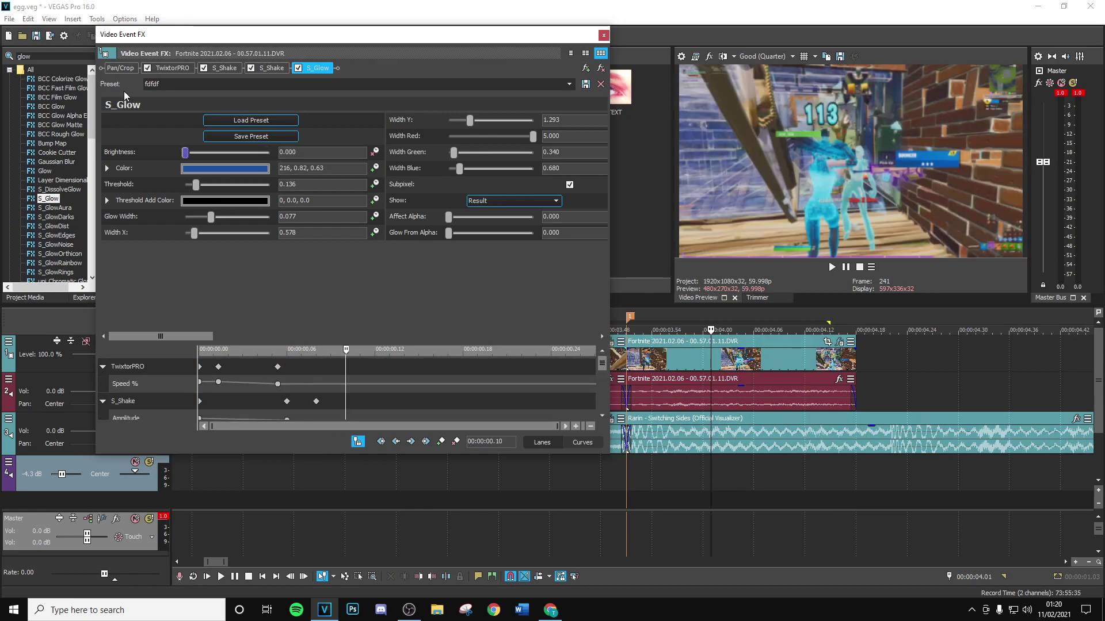
pyautogui.click(604, 36)
# Preview the shake and glow impact from the beat drop marker.
pyautogui.click(622, 475)
pyautogui.press('space')
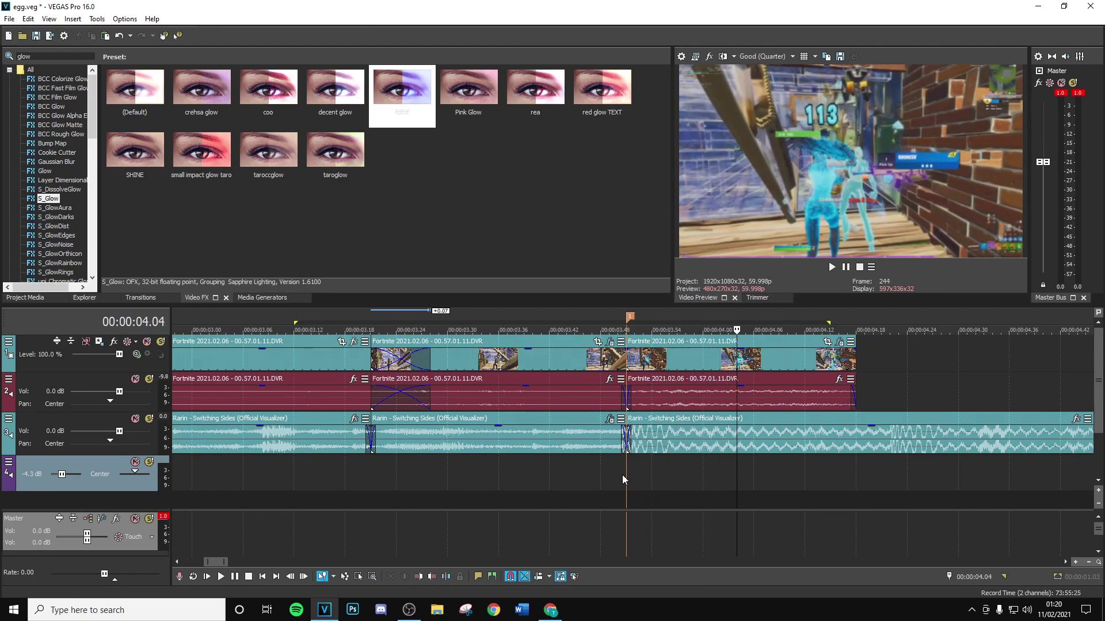
pyautogui.press('space')
# Find S_Flicker, add its taroflicker preset to the post-drop clip with amplitude animation enabled, and review its settings at the clip's end.
pyautogui.moveTo(36, 56); pyautogui.dragTo(5, 60)
pyautogui.write('flicker')
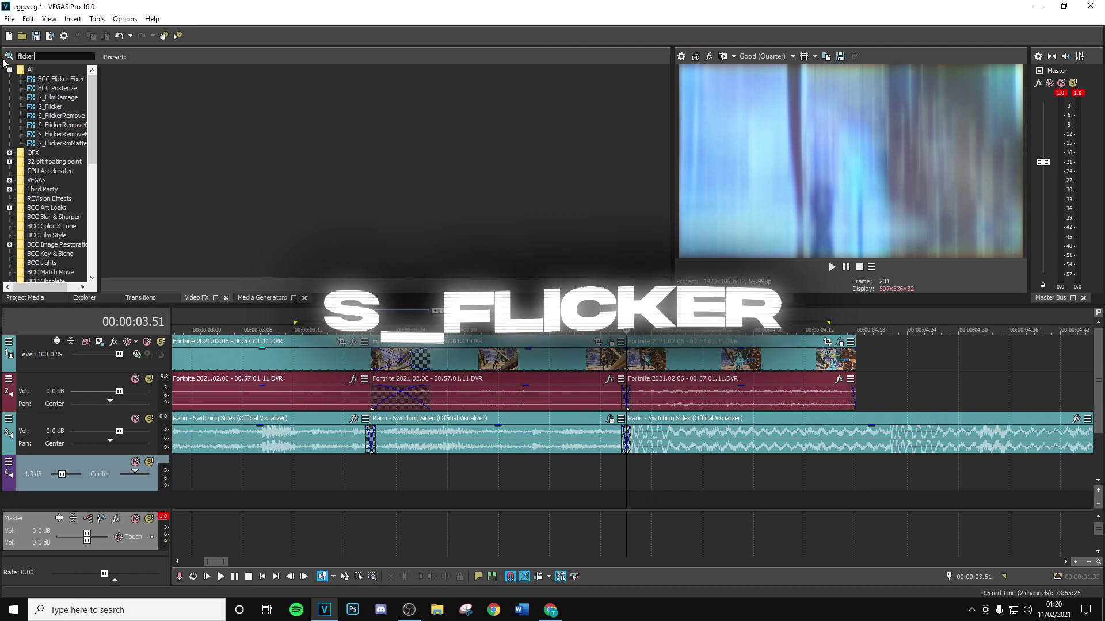
pyautogui.click(50, 106)
pyautogui.click(400, 164)
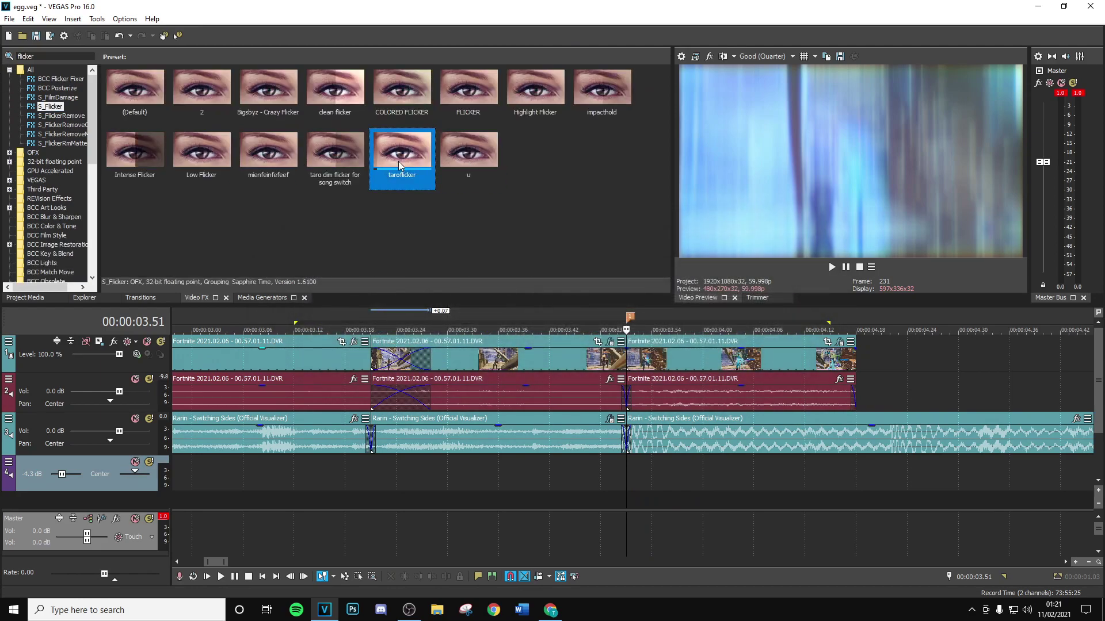
pyautogui.moveTo(672, 368); pyautogui.dragTo(672, 365)
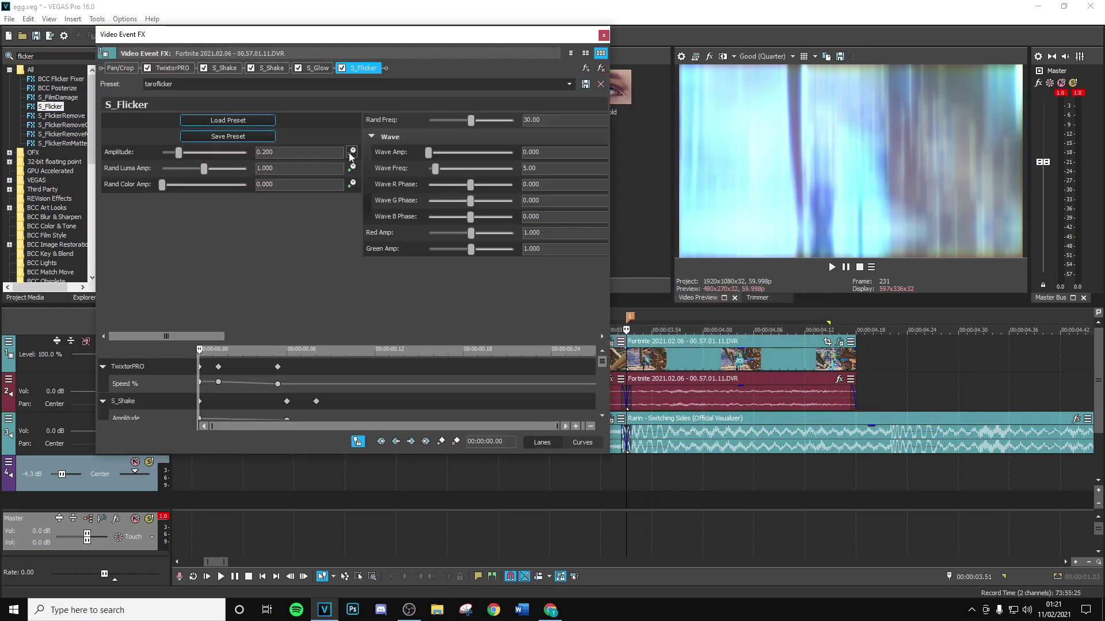
pyautogui.moveTo(202, 351); pyautogui.dragTo(598, 340)
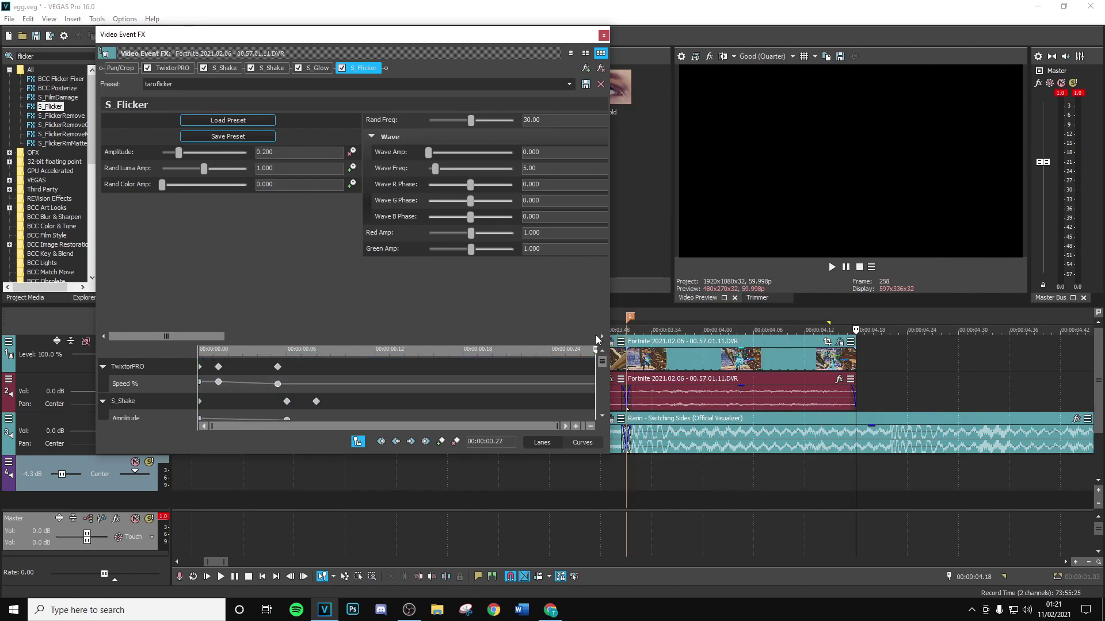
pyautogui.click(485, 336)
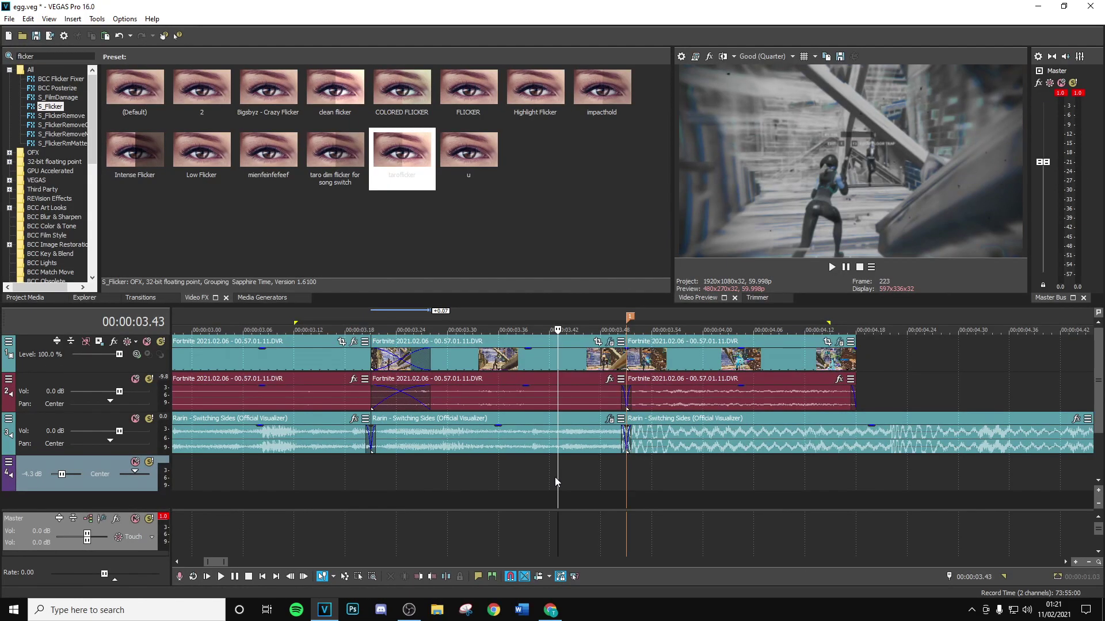
# Close the effect settings and return to the middle gameplay clip to preview the lead-in to the beat drop.
pyautogui.click(555, 477)
pyautogui.click(509, 478)
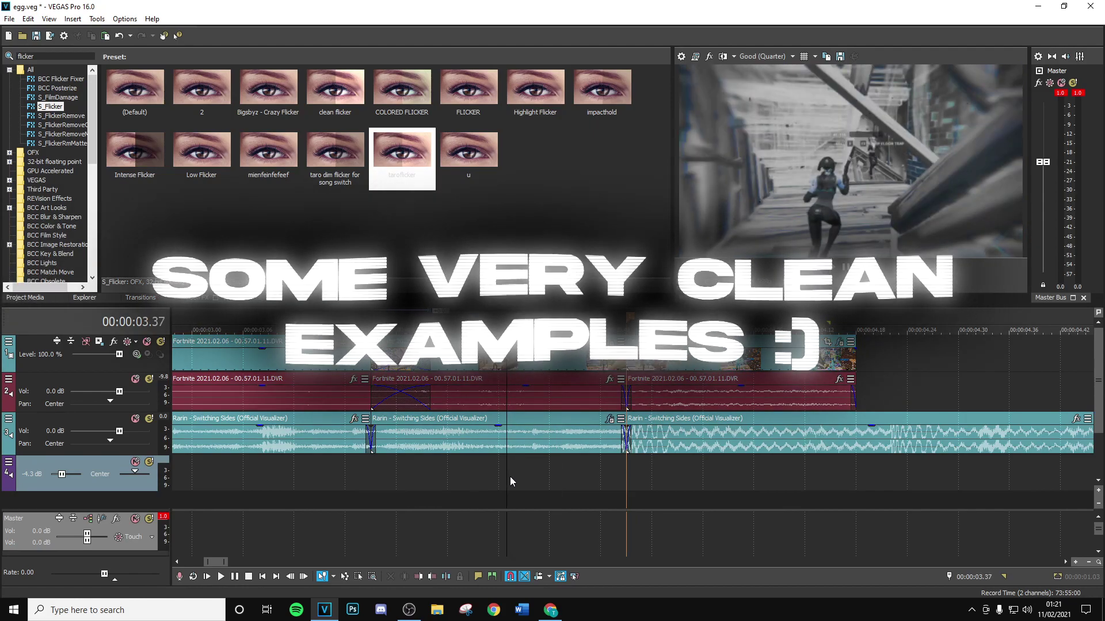
# Preview the beat drop frame and the gameplay clip leading into it, and check the end of the post-drop clip.
pyautogui.click(626, 467)
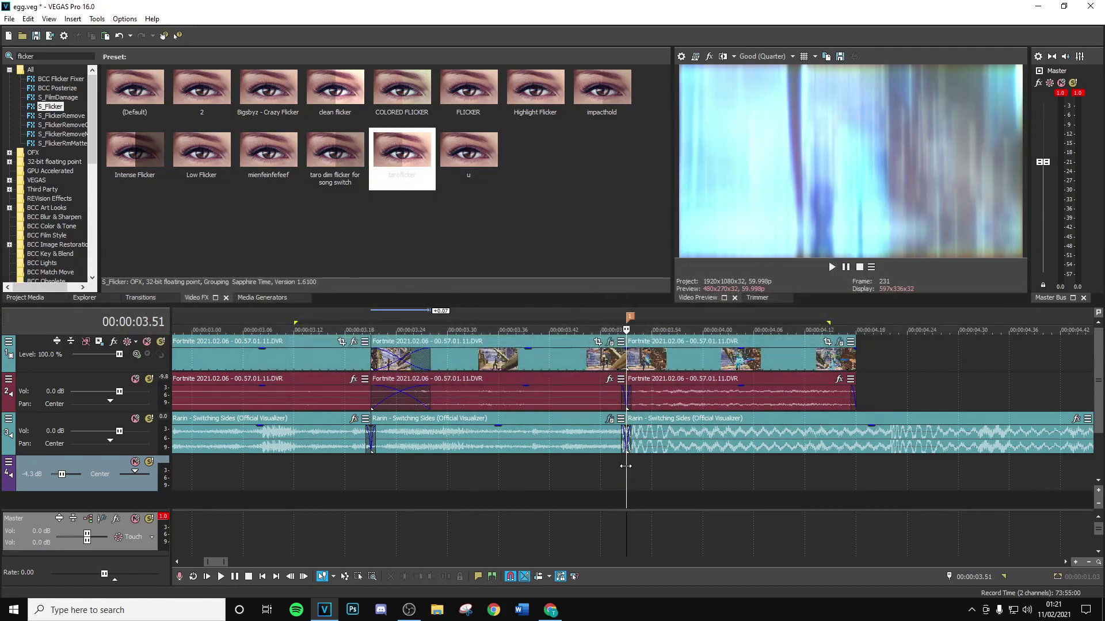
pyautogui.click(657, 468)
pyautogui.click(489, 471)
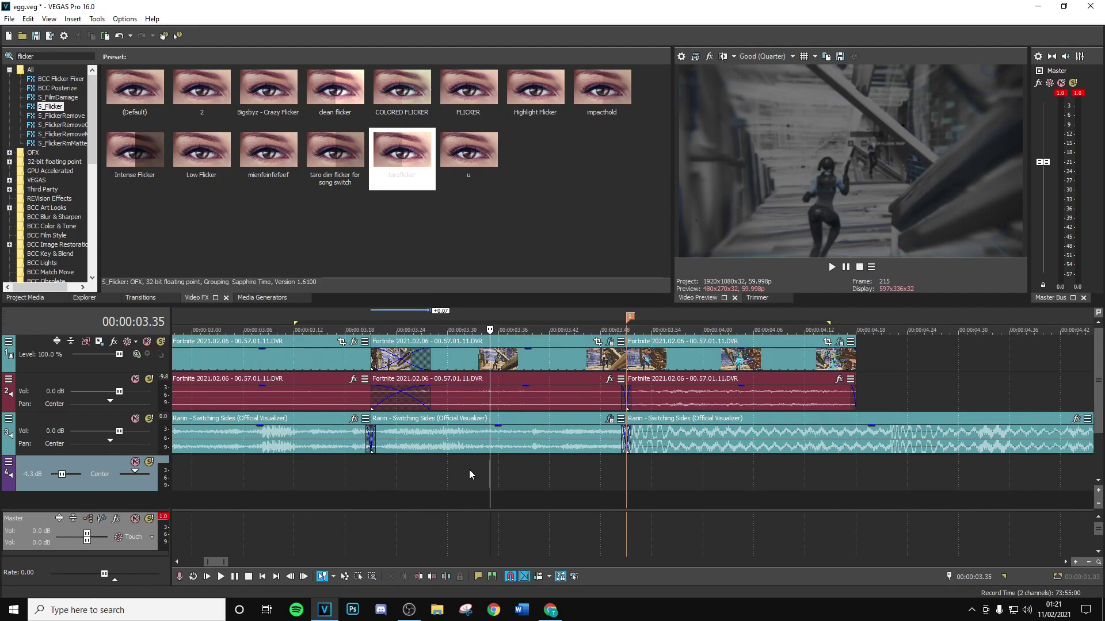
pyautogui.click(529, 364)
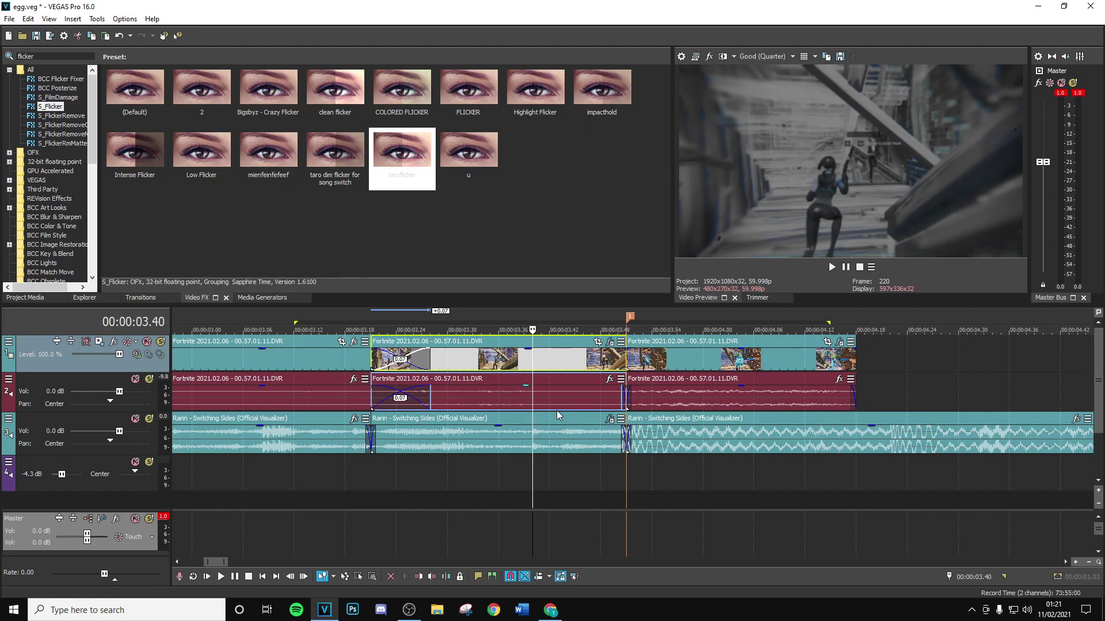
pyautogui.click(549, 367)
pyautogui.press('space')
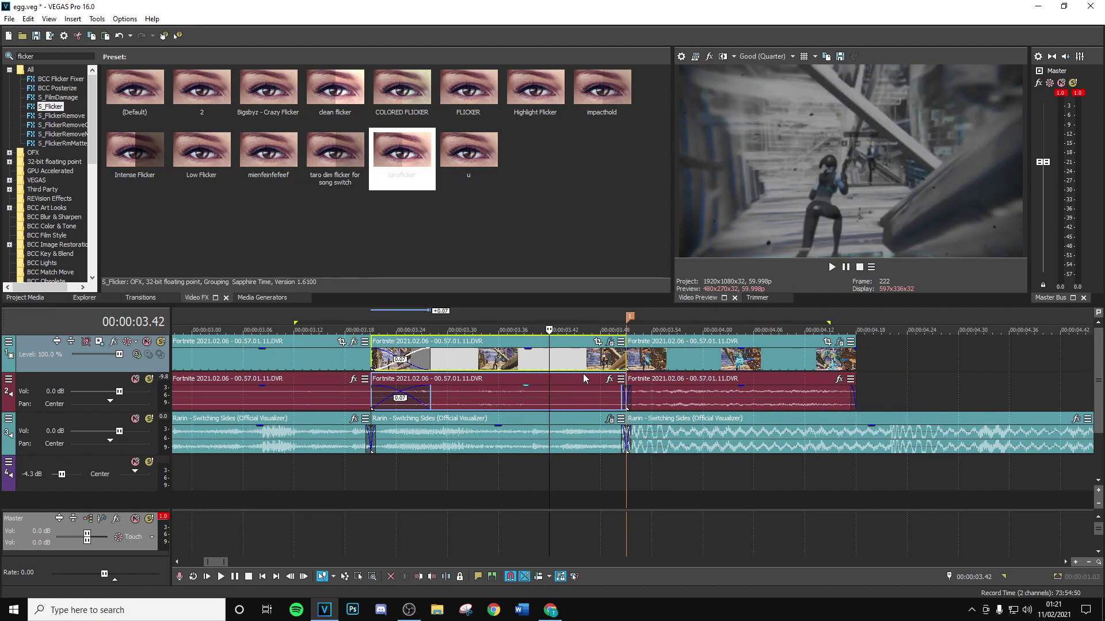
pyautogui.click(846, 363)
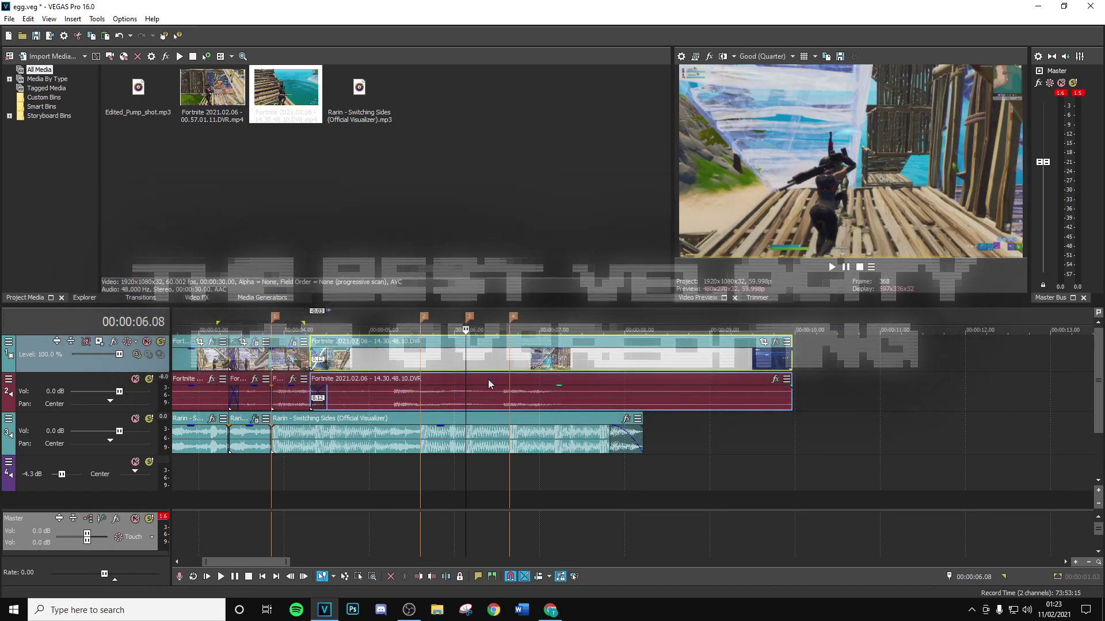
# Insert a velocity envelope on the last Fortnite gameplay clip, with the playhead at marker 4.
pyautogui.click(512, 372)
pyautogui.rightClick(534, 359)
pyautogui.moveTo(620, 475)
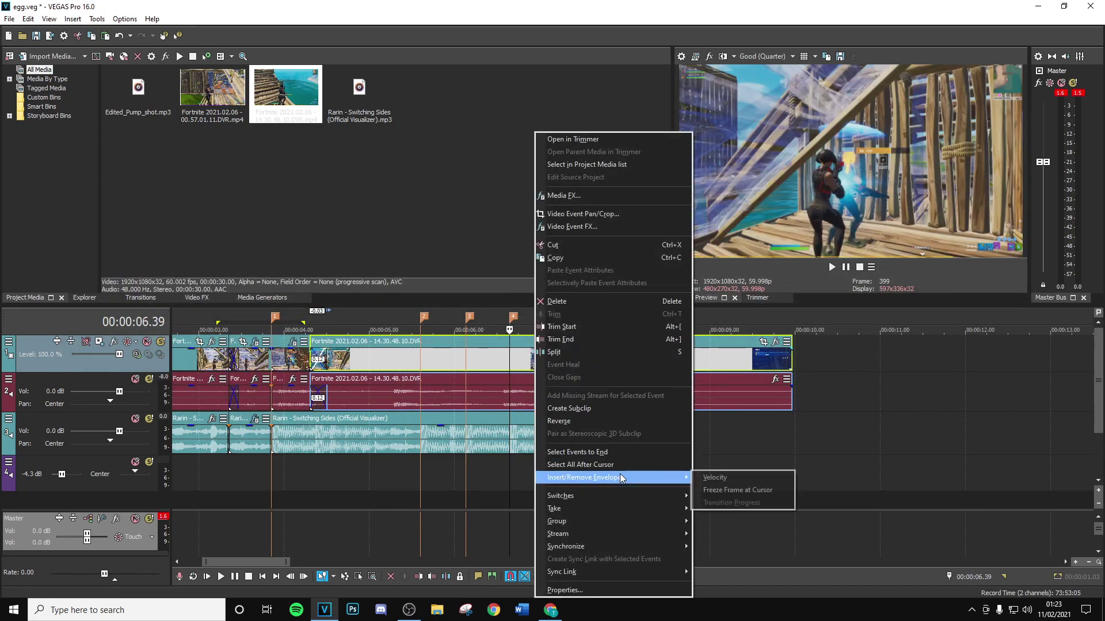
pyautogui.click(719, 474)
pyautogui.scroll(3, 535, 369)
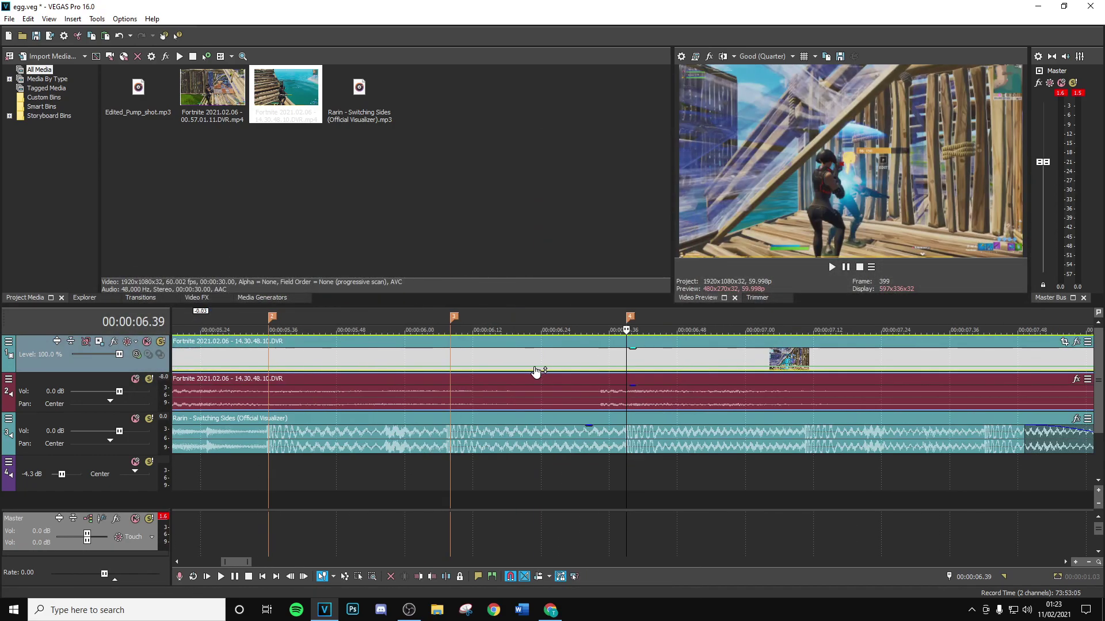
# Add a velocity envelope point at marker 4 and set it to 300% forward velocity.
pyautogui.doubleClick(626, 369)
pyautogui.scroll(2, 627, 369)
pyautogui.moveTo(626, 369); pyautogui.dragTo(624, 368)
pyautogui.rightClick(625, 373)
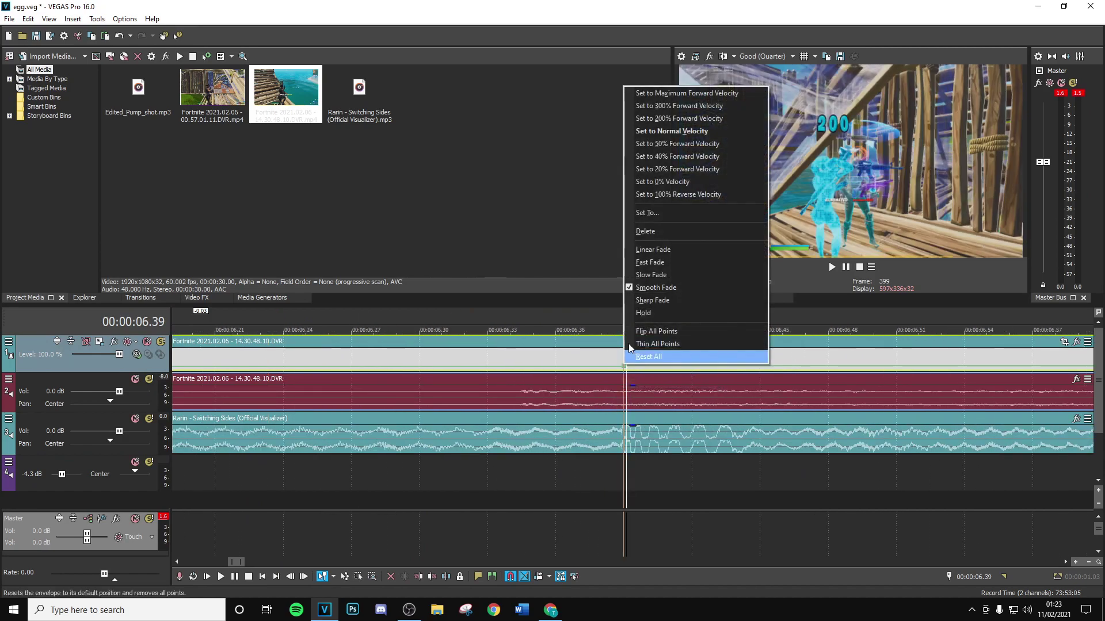
pyautogui.click(641, 101)
pyautogui.scroll(5, 630, 363)
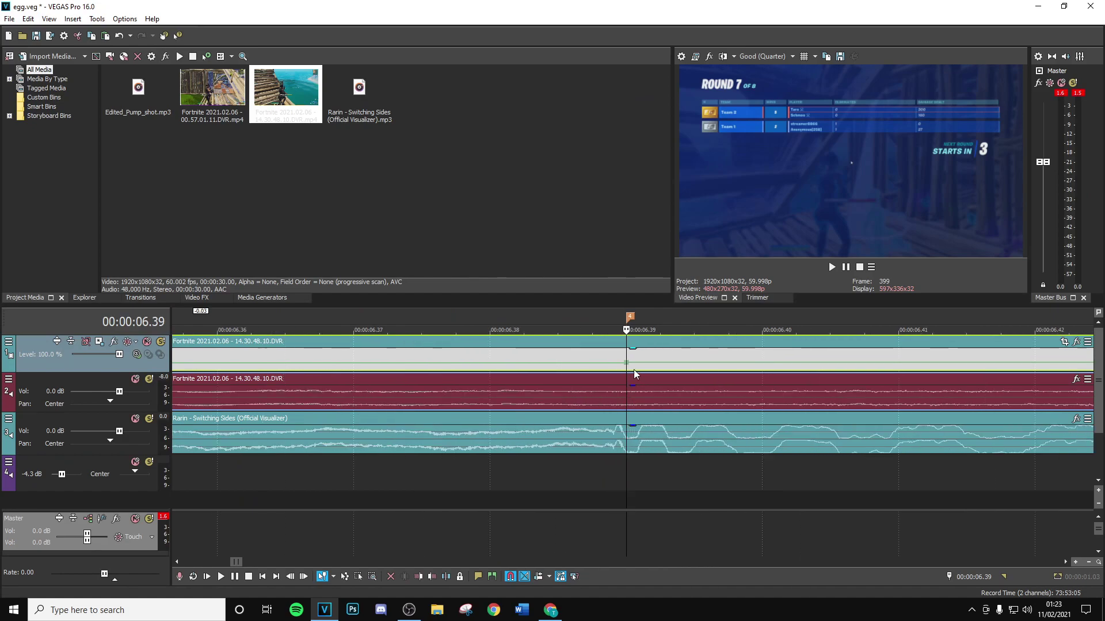
pyautogui.rightClick(641, 354)
pyautogui.moveTo(696, 481)
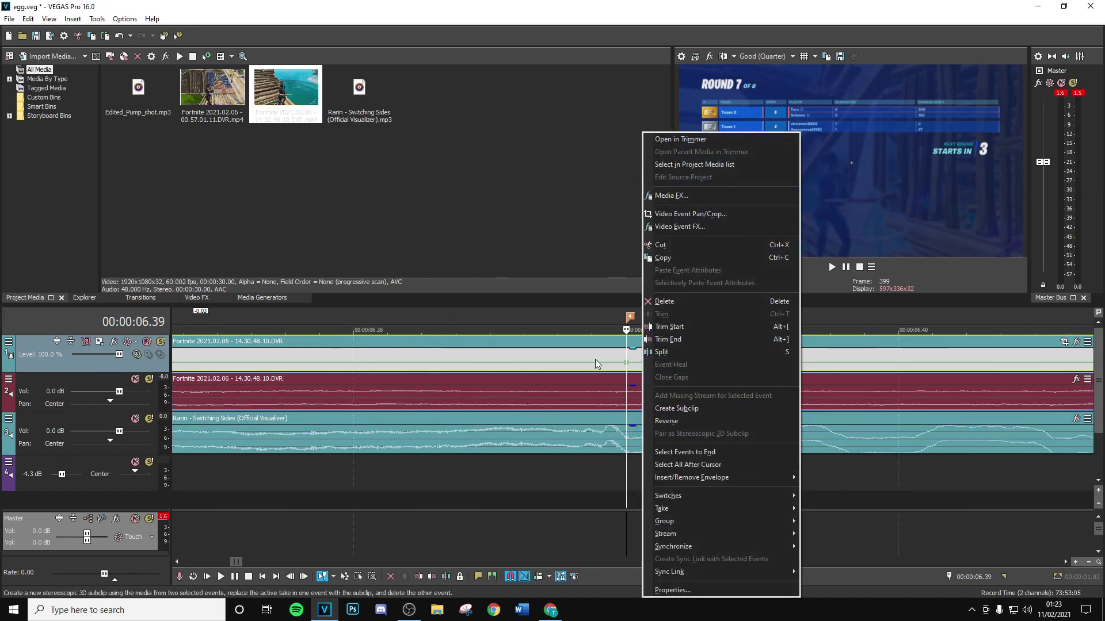
pyautogui.click(620, 353)
pyautogui.rightClick(626, 366)
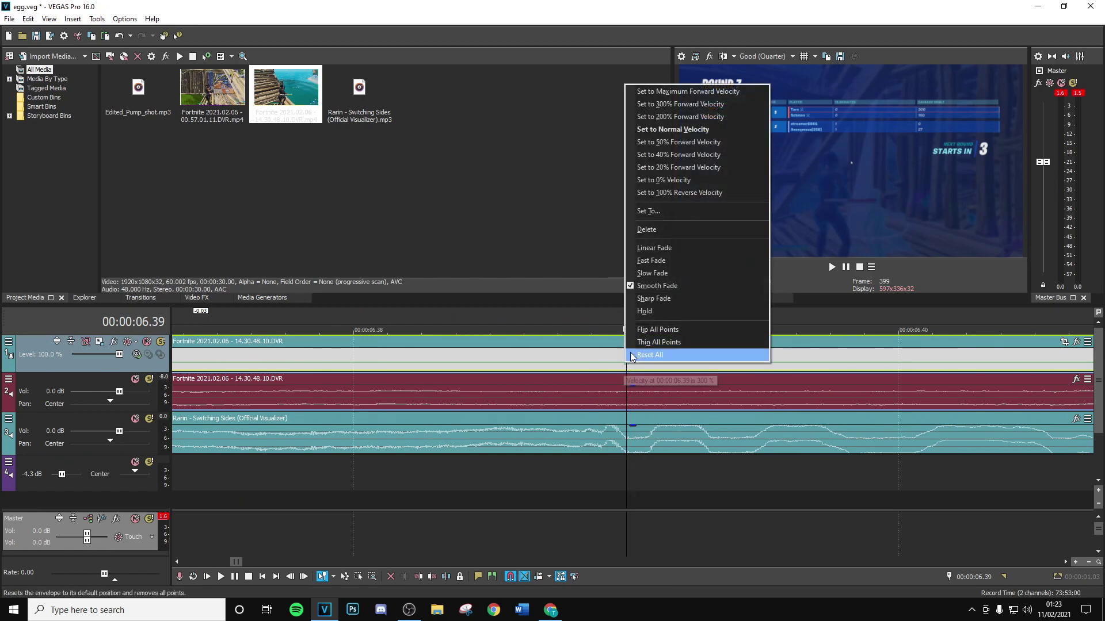
pyautogui.click(669, 110)
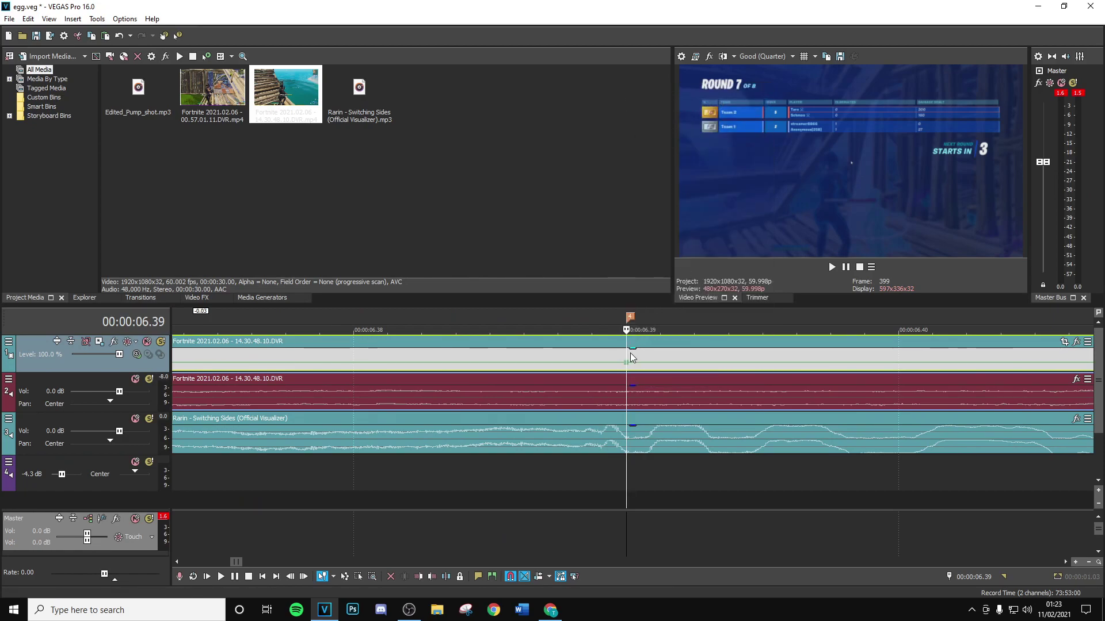
# Add a velocity point six frames before marker 4, at 00:00:06.33, and set it to normal velocity.
pyautogui.press('Left')
pyautogui.press('Left')
pyautogui.press('Left')
pyautogui.press('Left')
pyautogui.press('Left')
pyautogui.press('Left')
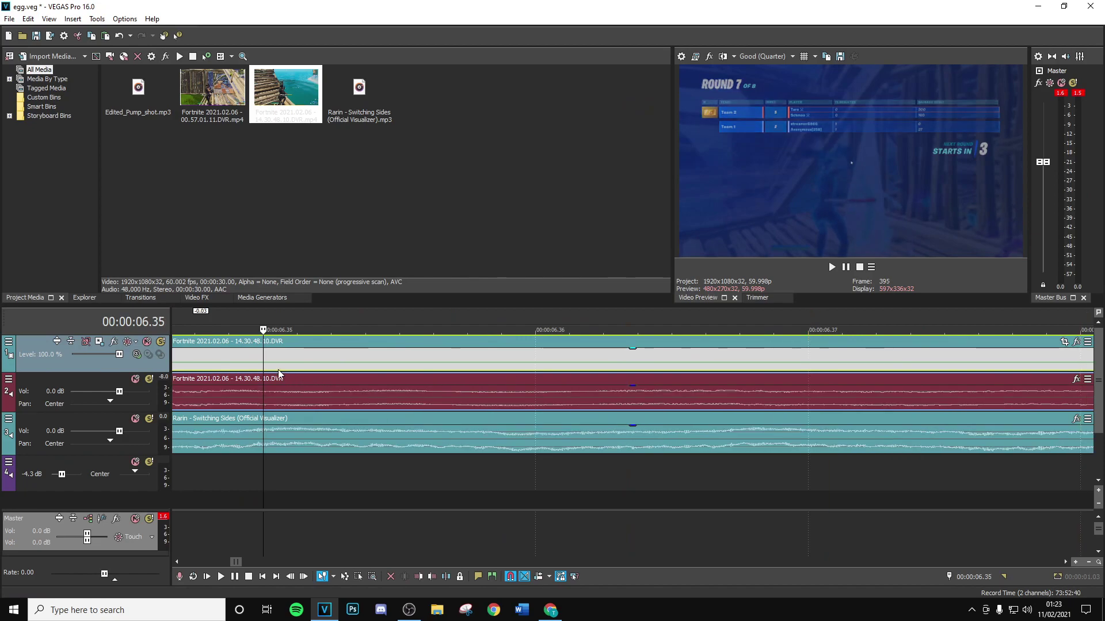
pyautogui.moveTo(265, 368)
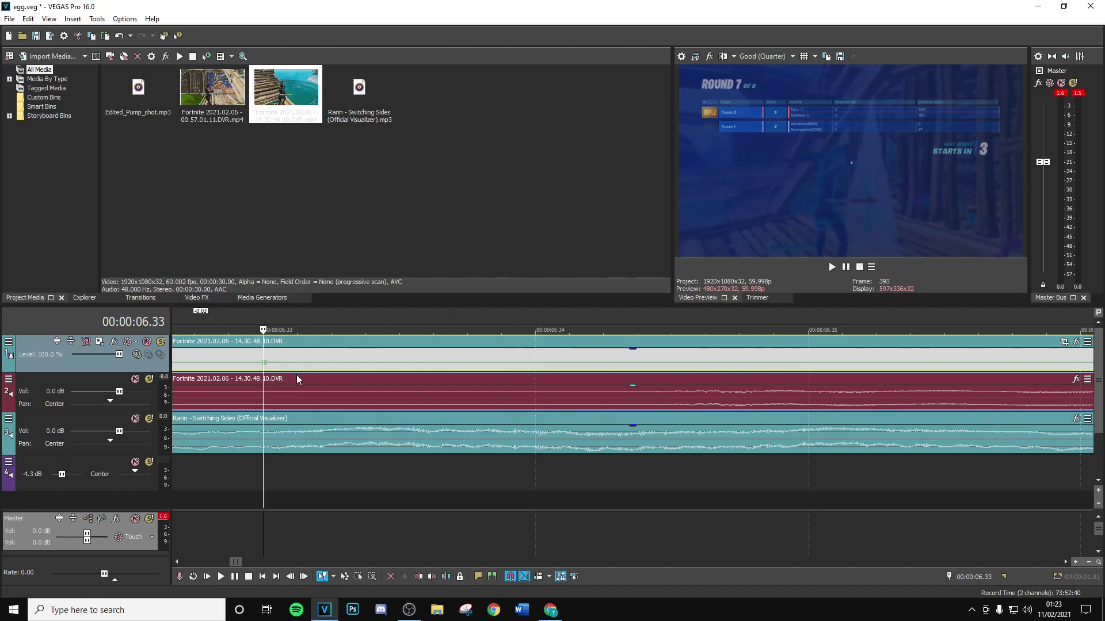
pyautogui.scroll(-2, 296, 379)
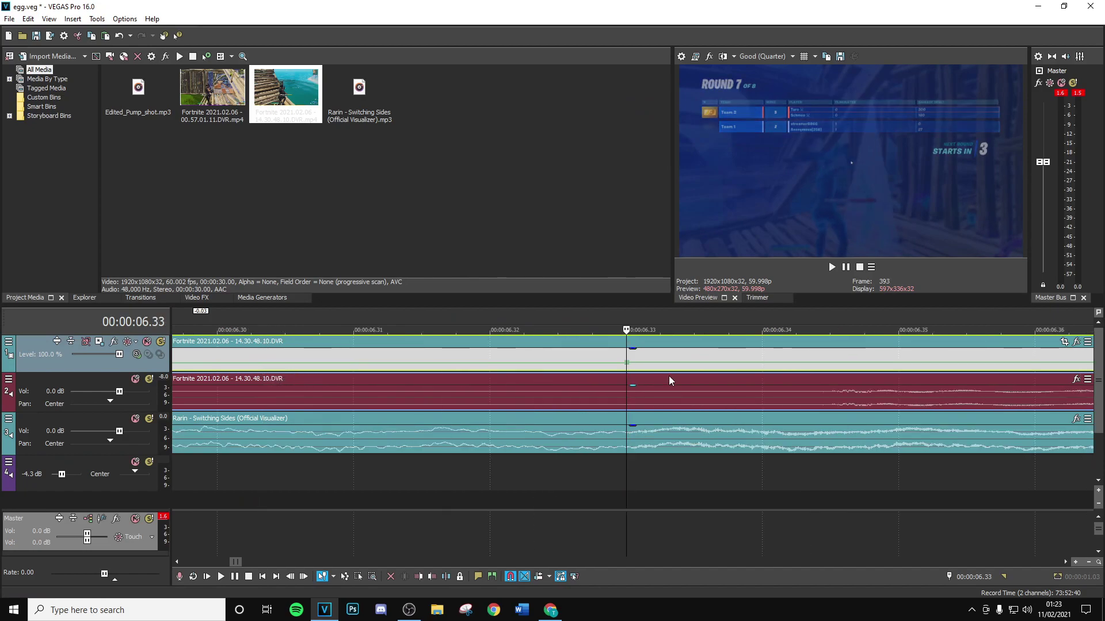
pyautogui.rightClick(628, 364)
pyautogui.click(662, 129)
pyautogui.scroll(-5, 669, 365)
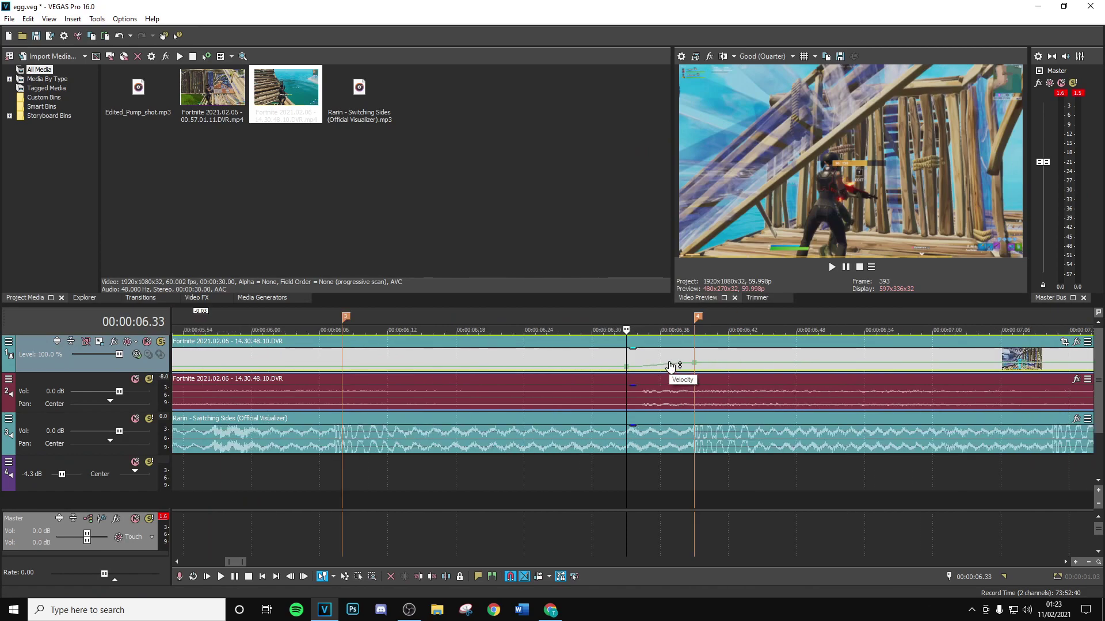
# Add a velocity point one frame after marker 4, at 00:00:06.40, and lower its velocity to end the speed-up.
pyautogui.click(695, 359)
pyautogui.scroll(3, 695, 359)
pyautogui.press('Right')
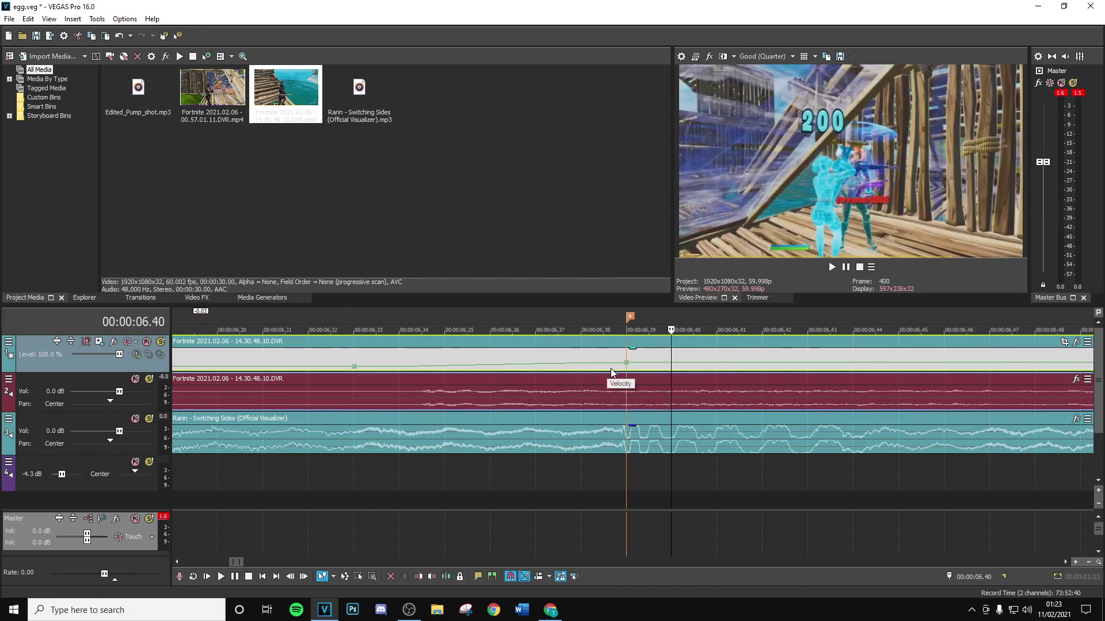
pyautogui.scroll(3, 611, 371)
pyautogui.click(580, 367)
pyautogui.rightClick(579, 367)
pyautogui.click(643, 135)
pyautogui.scroll(-2, 656, 363)
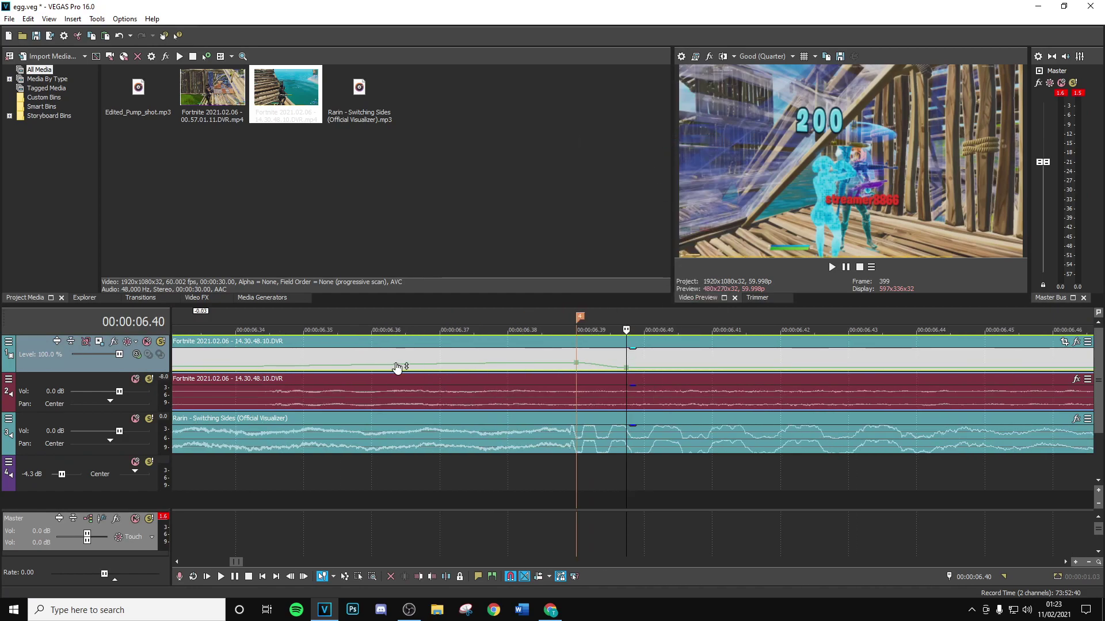
# Play back the velocity ramp around marker 4 and return to the frame just before the marker.
pyautogui.scroll(-1, 345, 357)
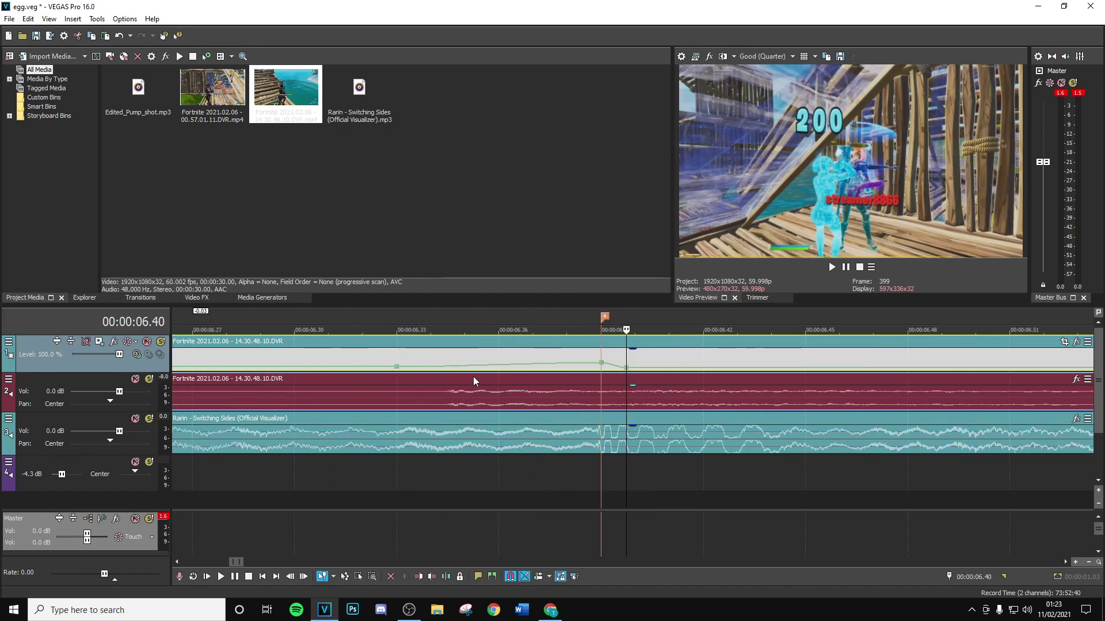
pyautogui.click(372, 360)
pyautogui.press('space')
pyautogui.press('space')
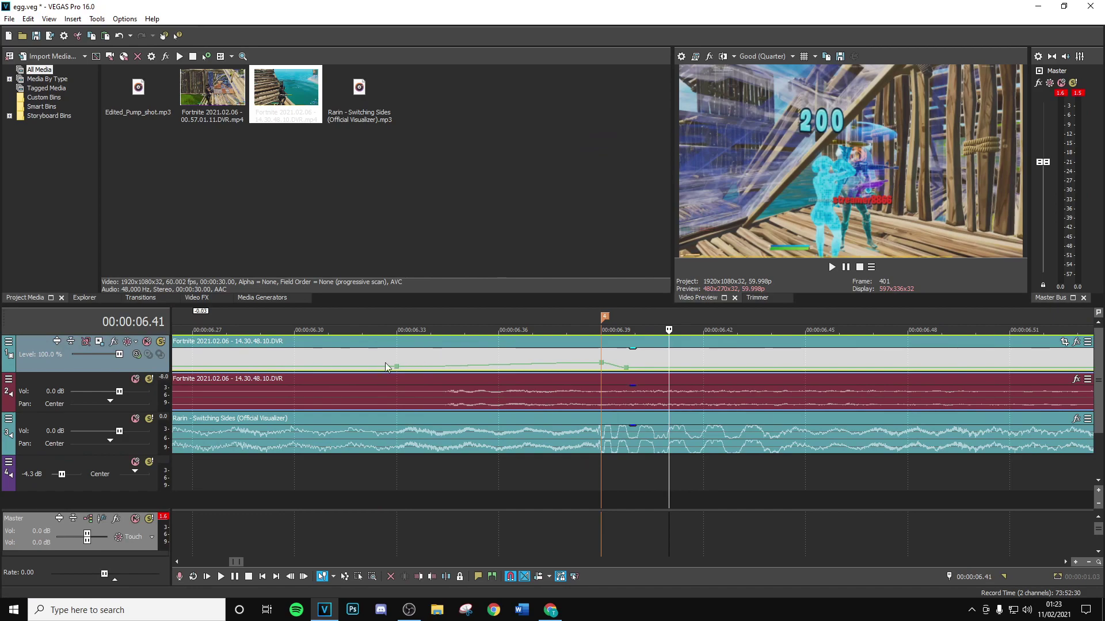
pyautogui.click(604, 356)
pyautogui.press('Left')
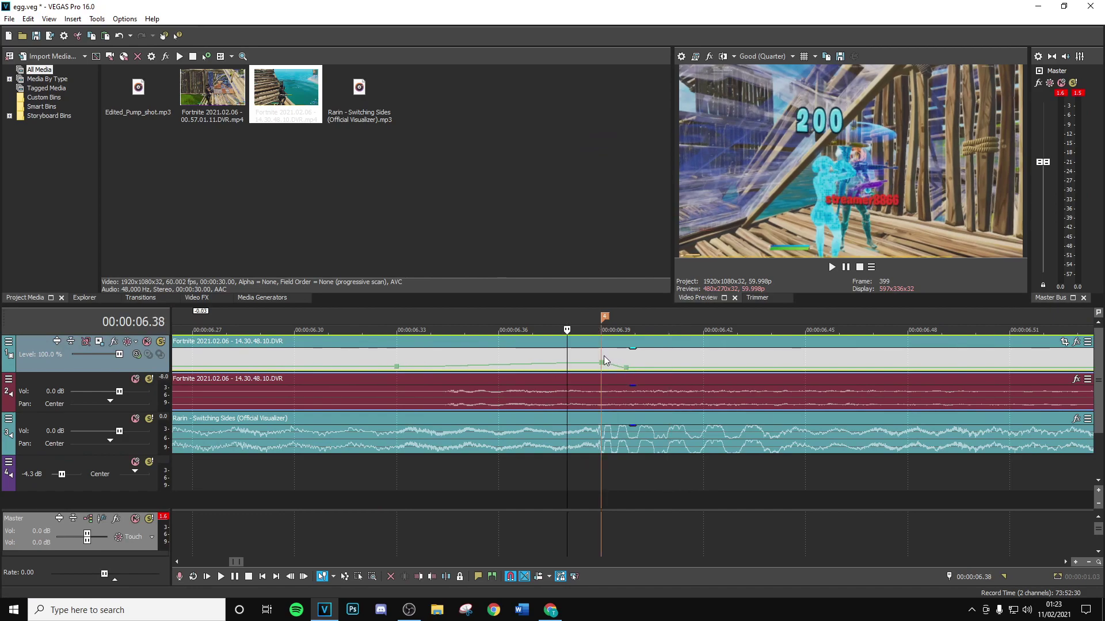